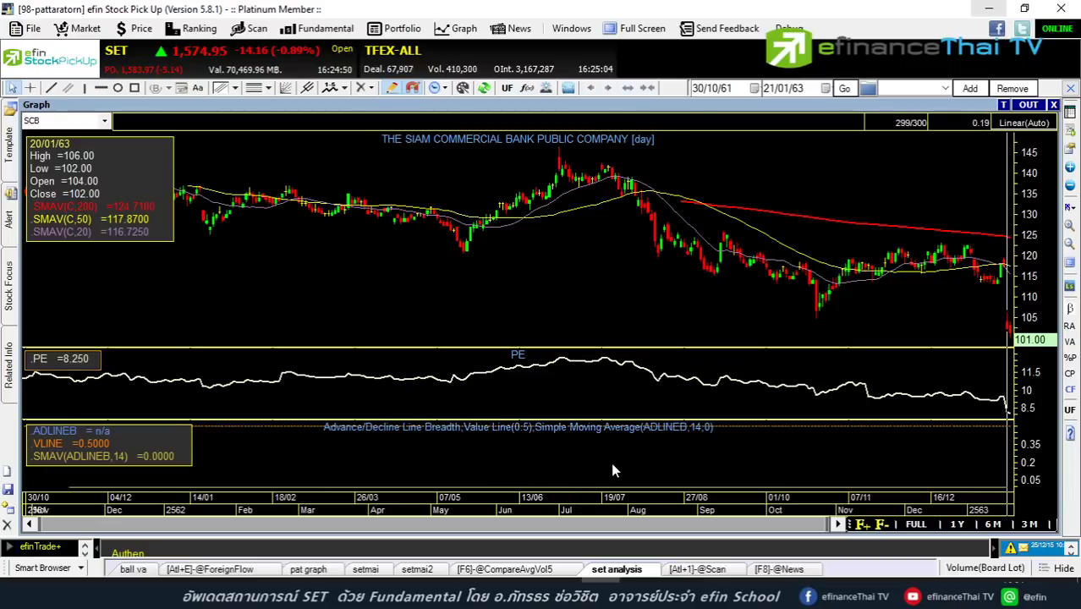
- Show the $BANK banking sector index in the graph
mouse_move(444, 596)
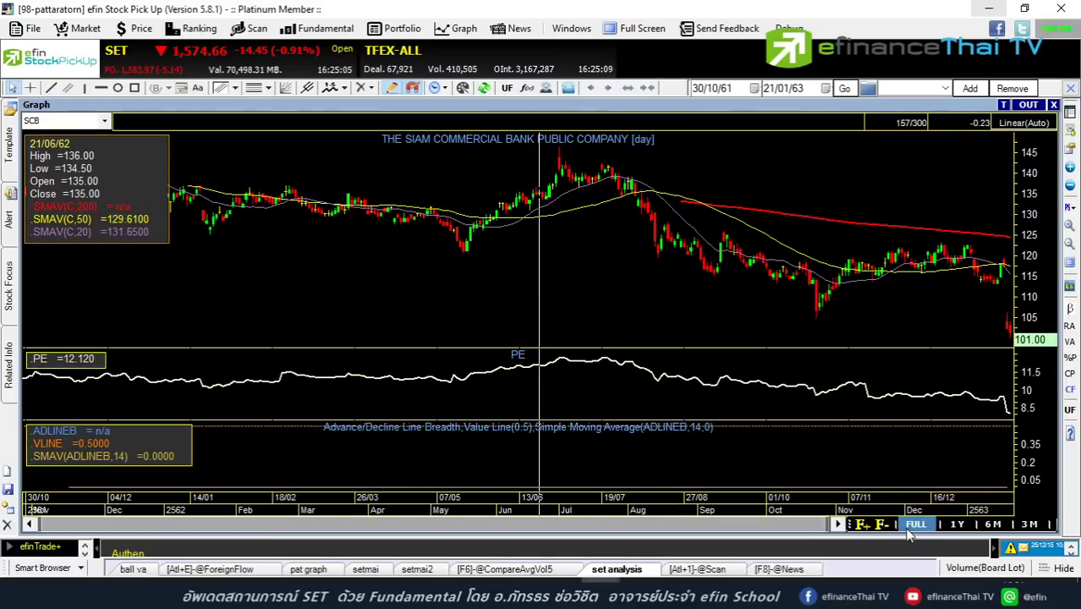
click(91, 120)
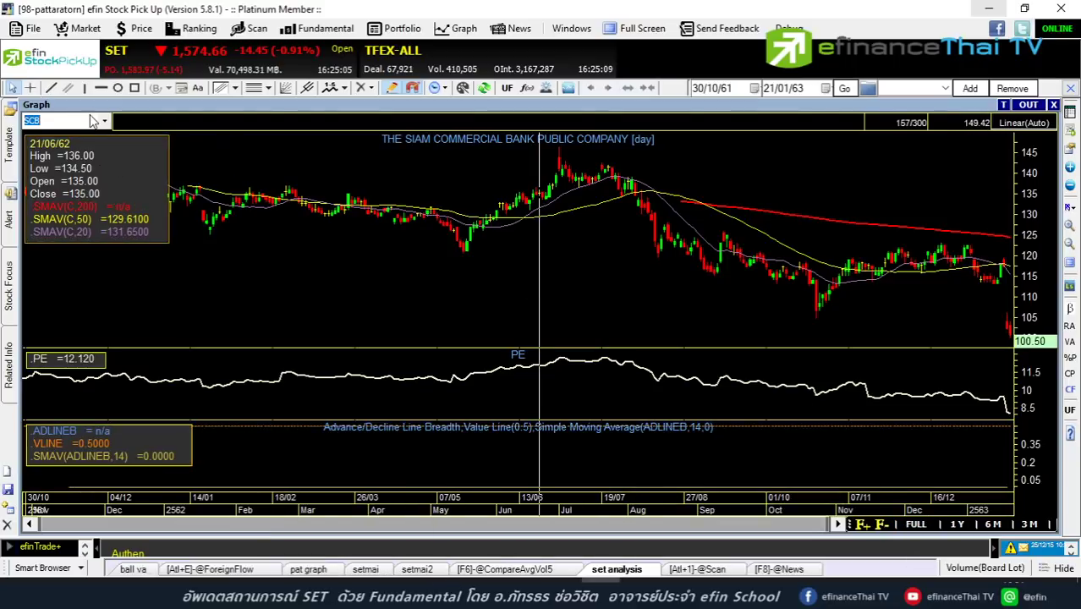
text(s)
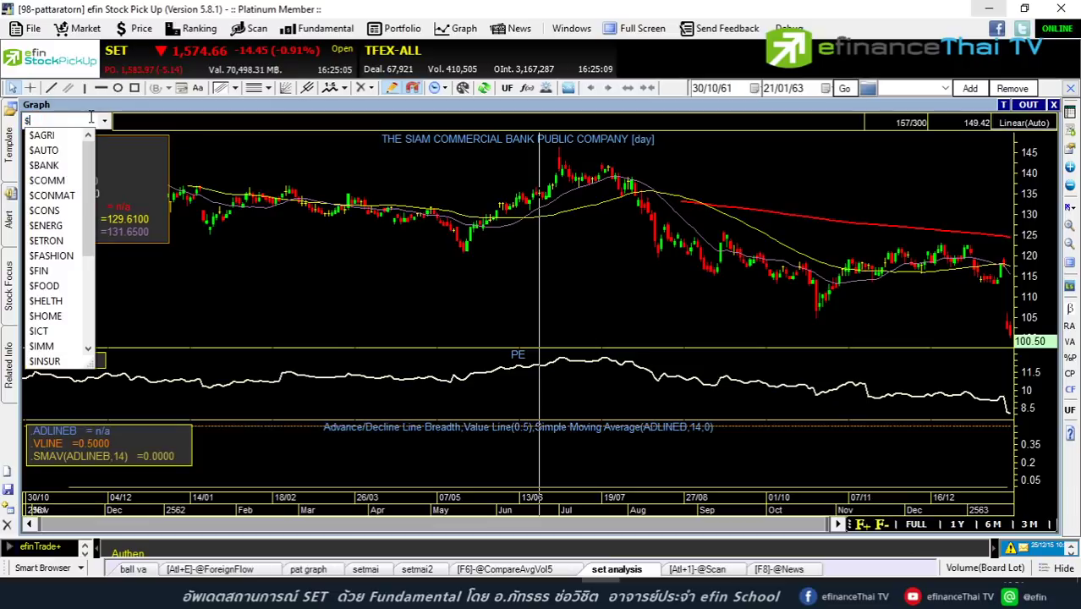
text(bank)
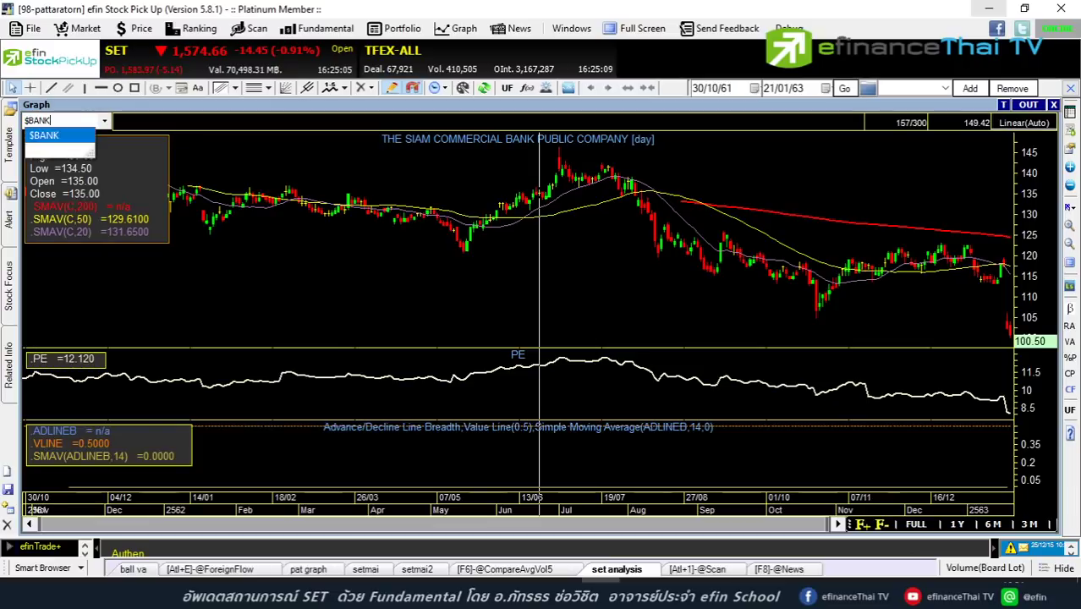
key(Return)
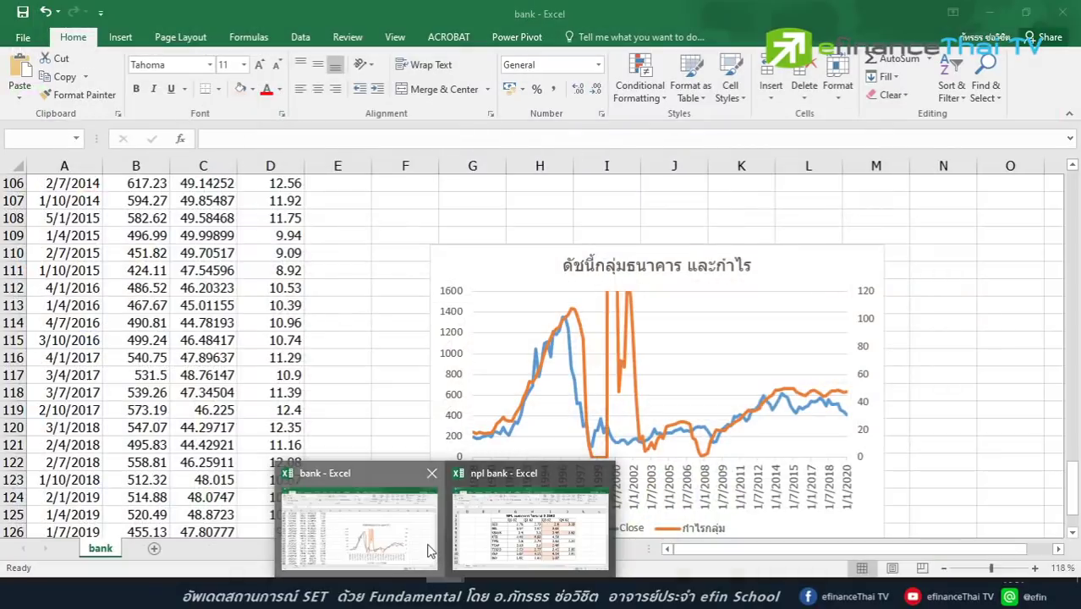
- Switch to the bank workbook in Excel and inspect the formula behind the first sector earnings value in C2
click(431, 554)
scroll(284, 352, up, 20)
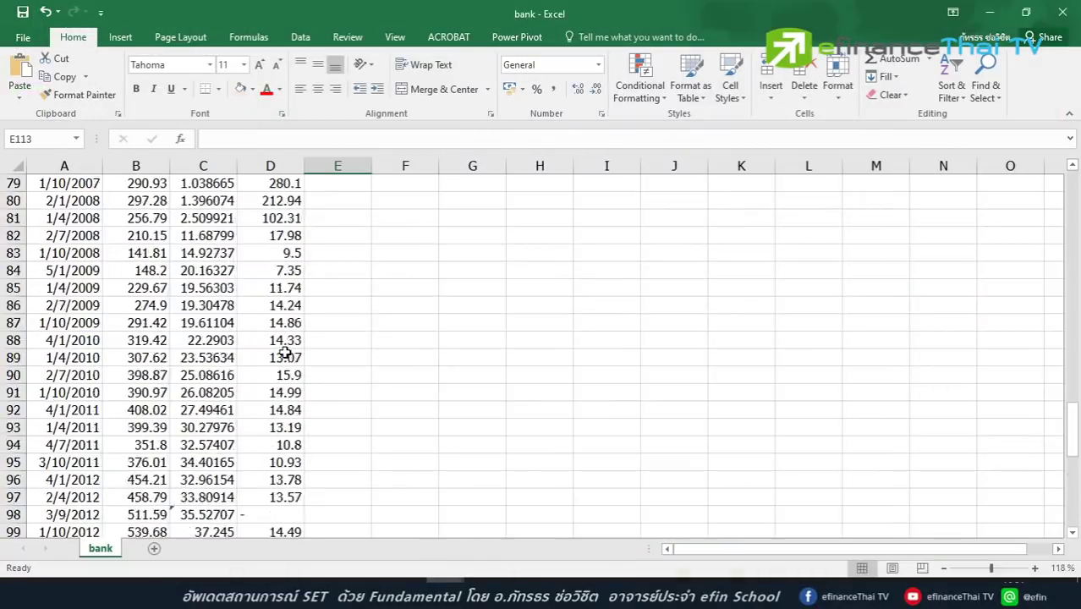
click(296, 211)
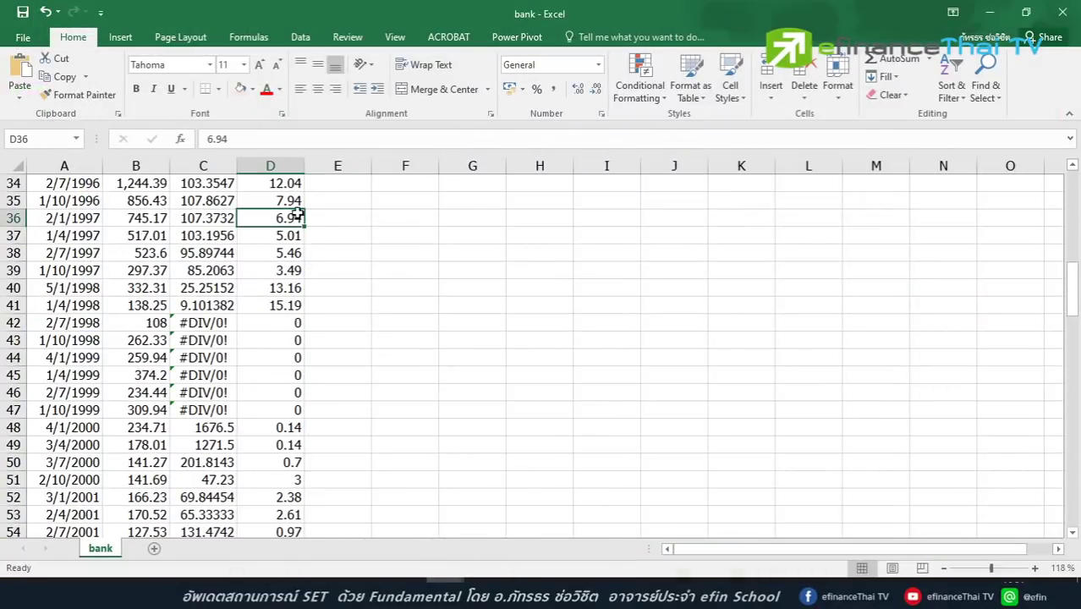
scroll(468, 302, up, 11)
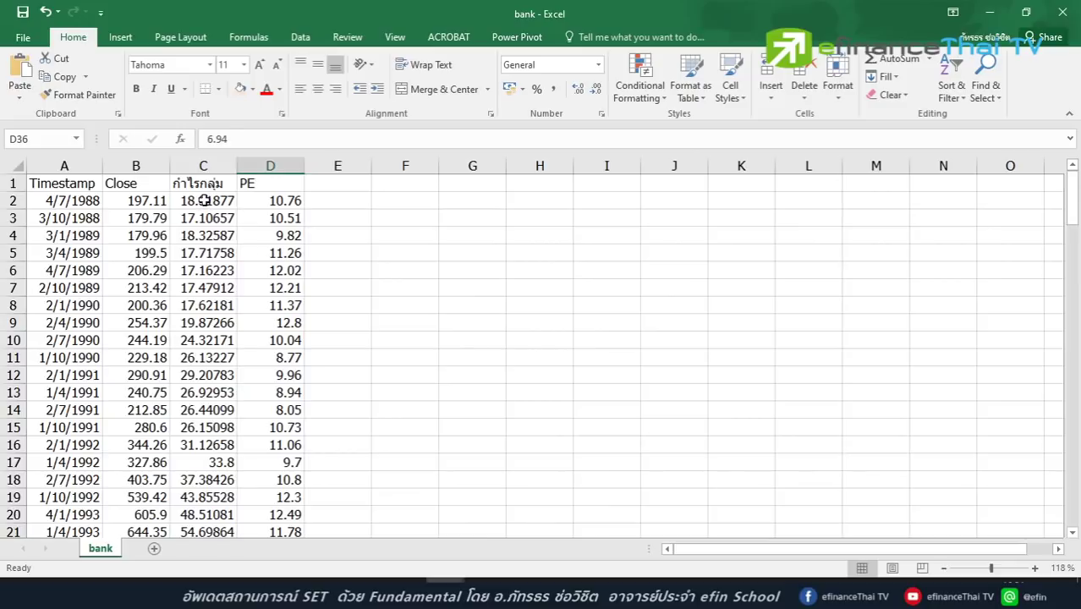
click(203, 202)
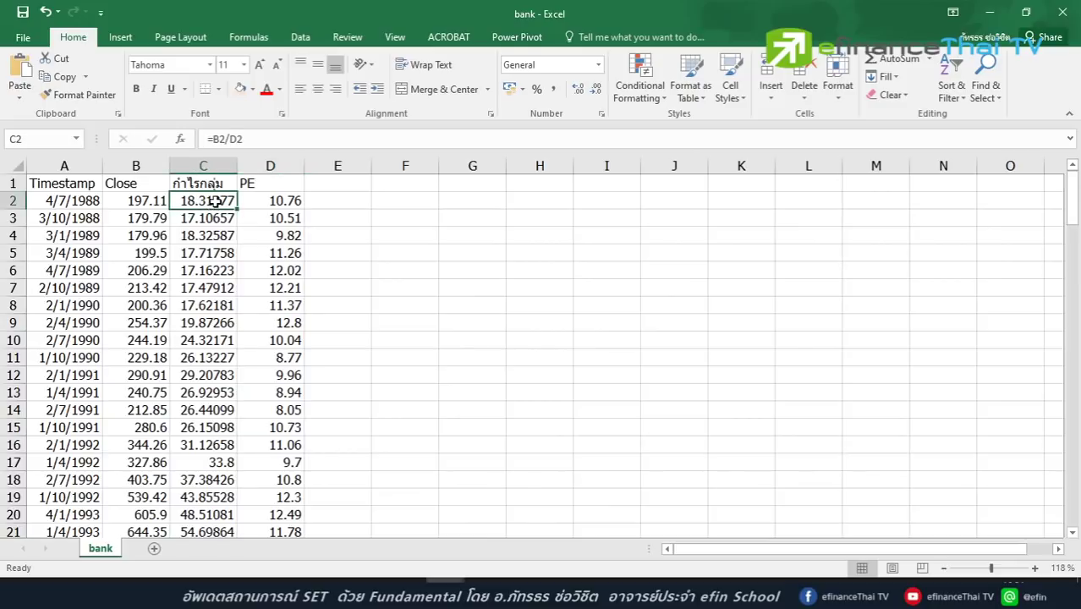
double_click(217, 203)
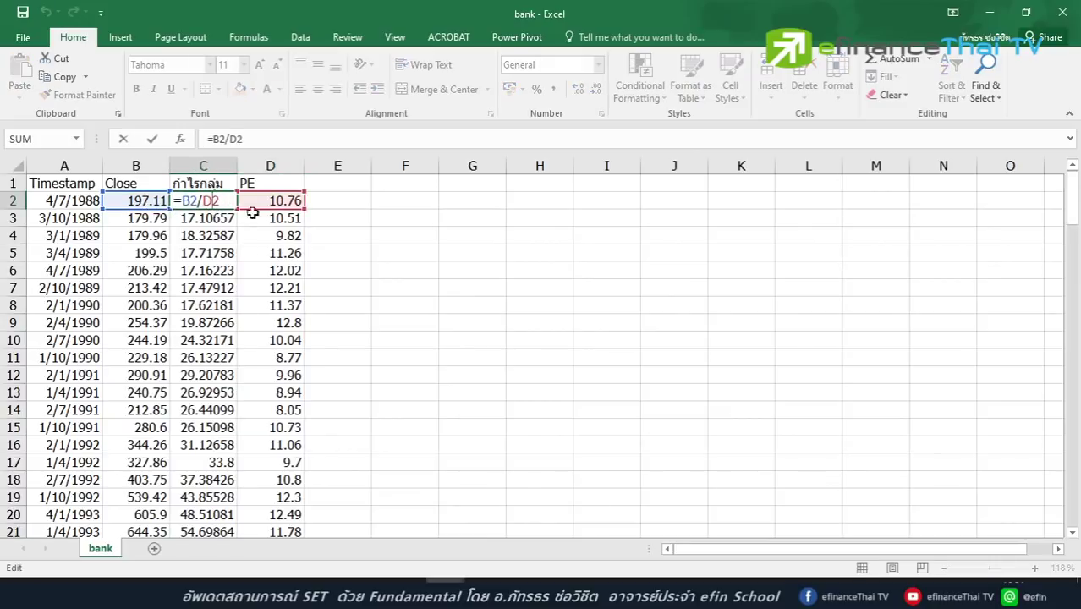
key(Escape)
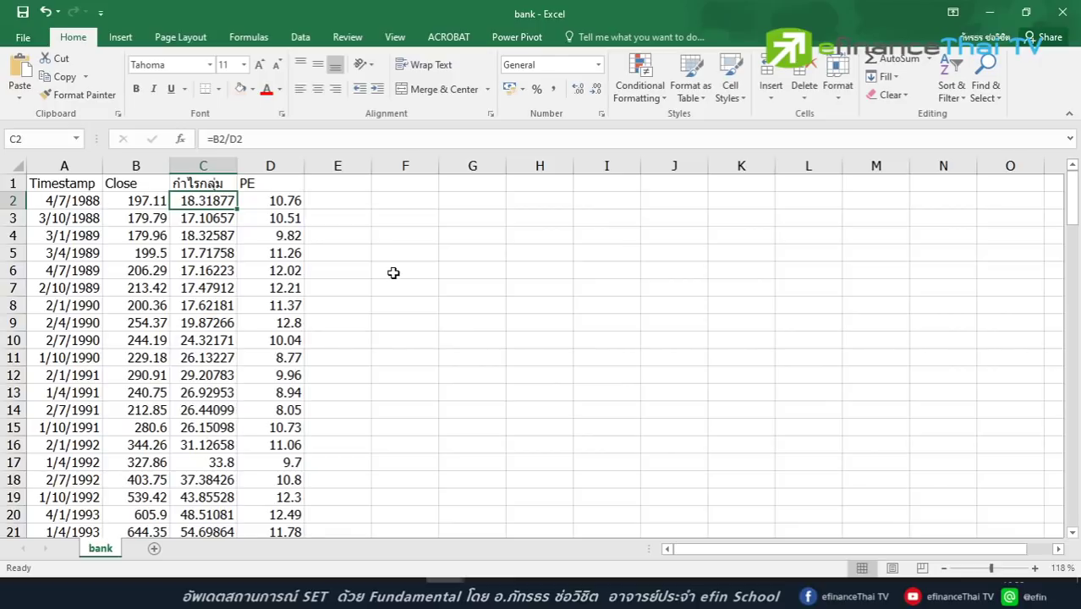
- Examine the banking sector's close, earnings and PE figures through the 1990s rows of the sheet
scroll(393, 273, down, 1)
scroll(304, 279, down, 2)
scroll(336, 340, down, 4)
scroll(336, 340, down, 2)
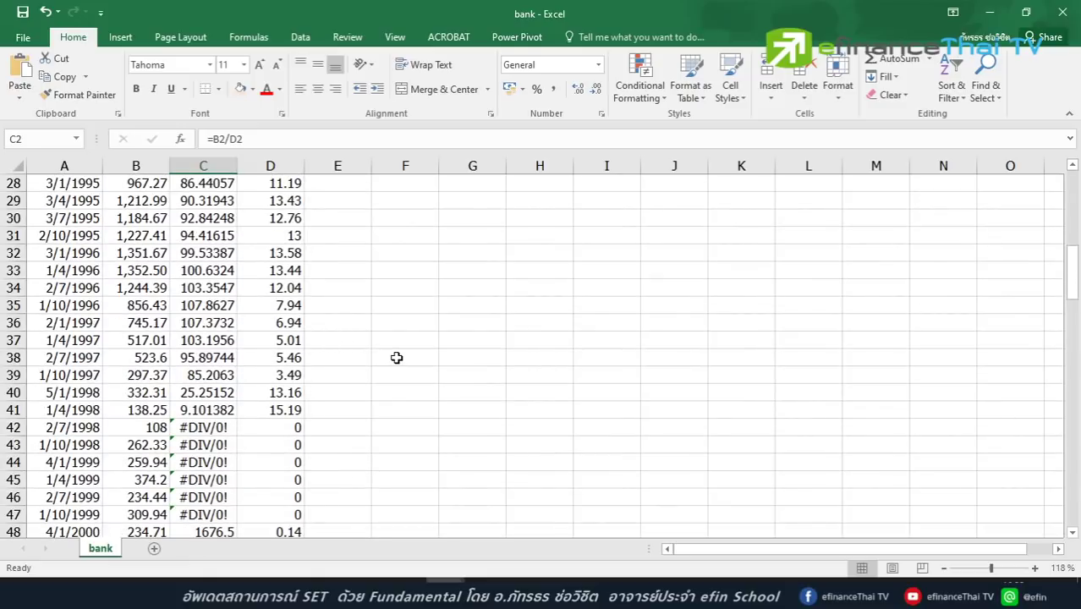
scroll(397, 357, up, 2)
drag(285, 200, 281, 376)
drag(398, 368, 398, 364)
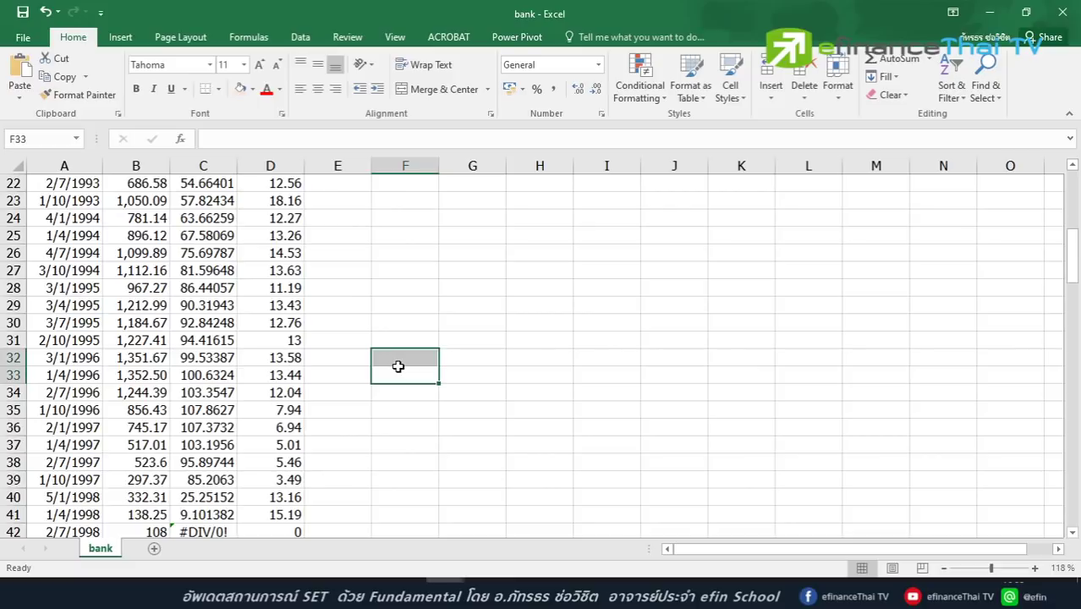
scroll(397, 366, up, 4)
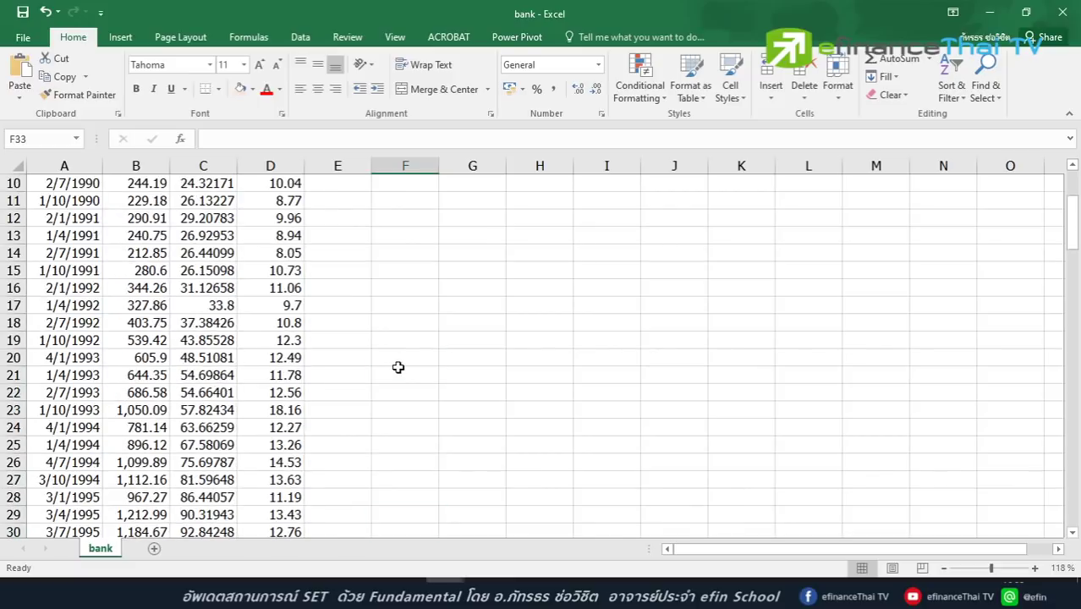
- Examine the chart beside the last data rows, comparing the bank index close with sector earnings up to 2020
scroll(406, 372, down, 9)
scroll(416, 379, down, 15)
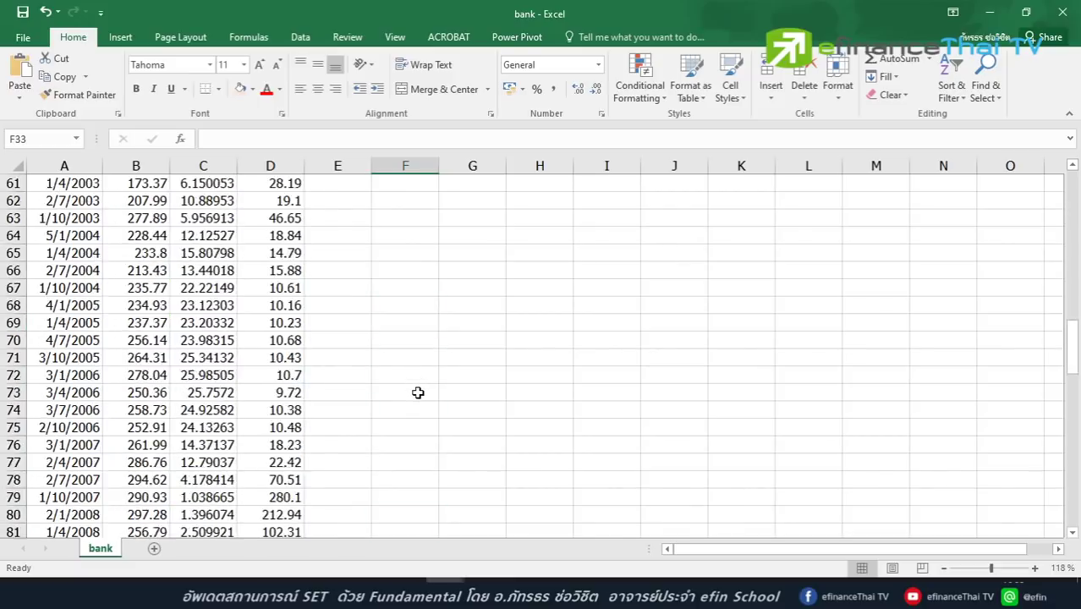
scroll(417, 392, down, 13)
scroll(418, 391, up, 3)
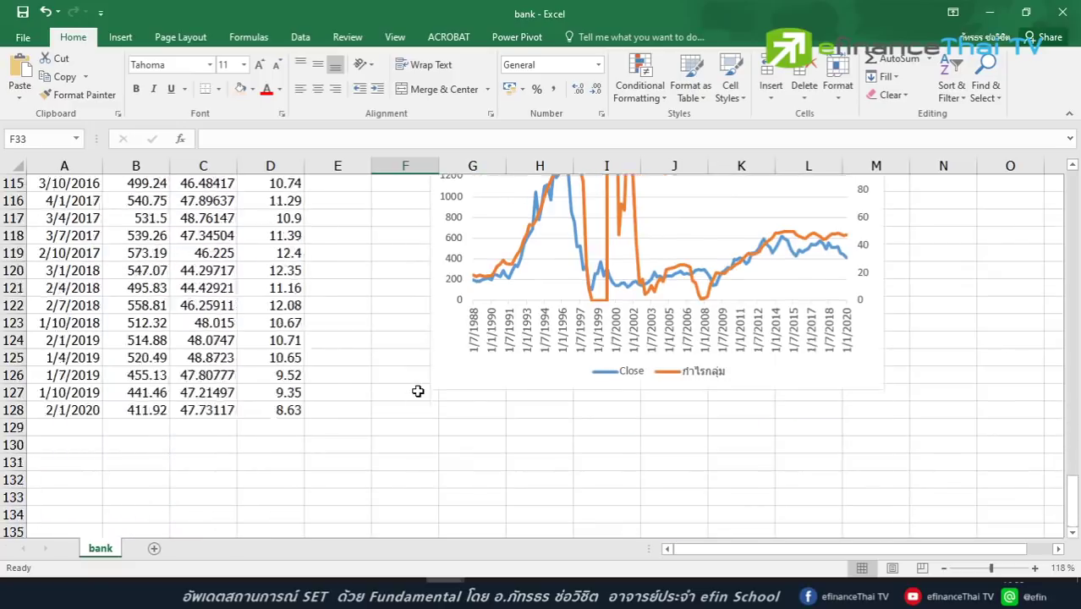
scroll(907, 342, up, 1)
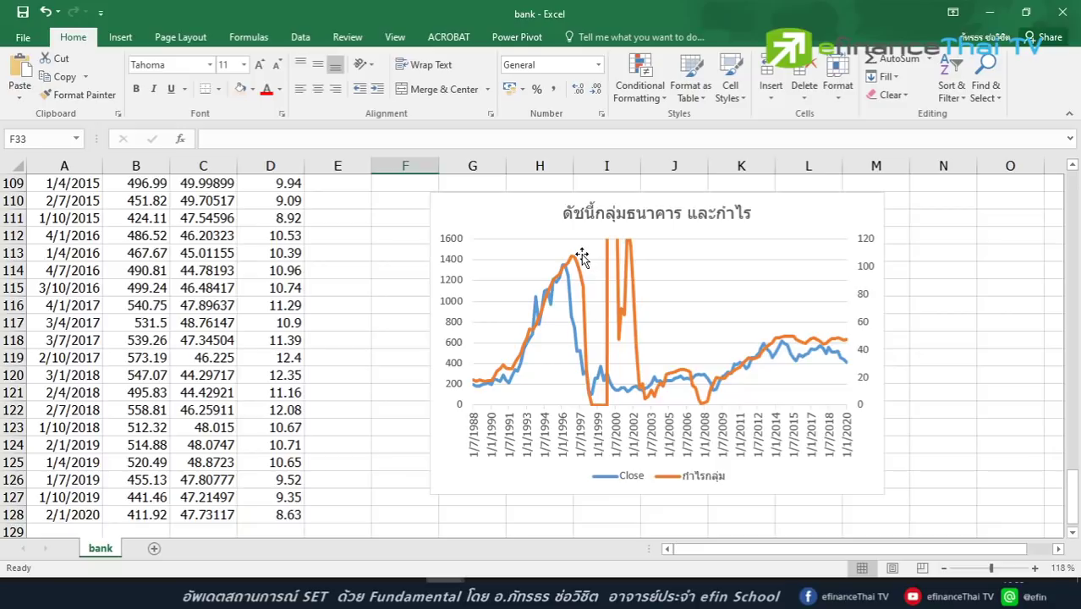
mouse_move(578, 267)
mouse_move(702, 398)
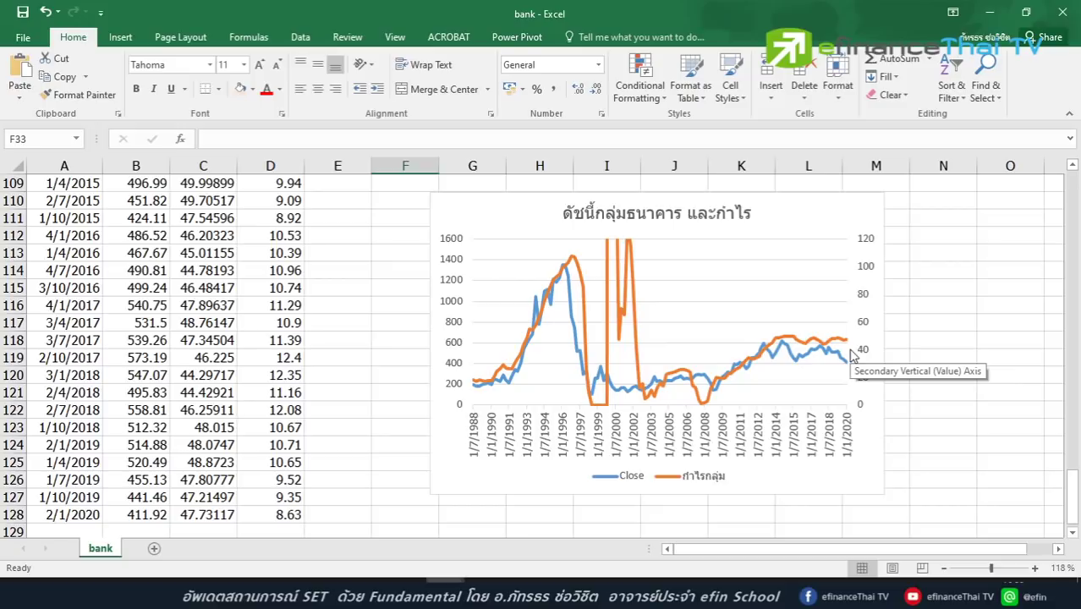
mouse_move(851, 364)
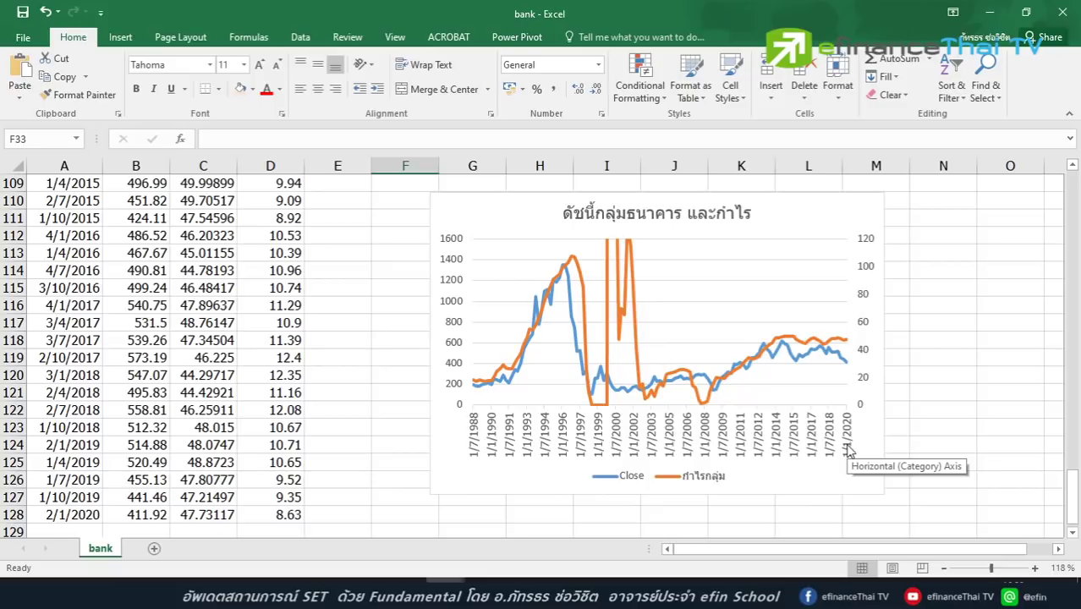
- Switch to the npl bank workbook to view the banks' quarterly NPL table
click(444, 585)
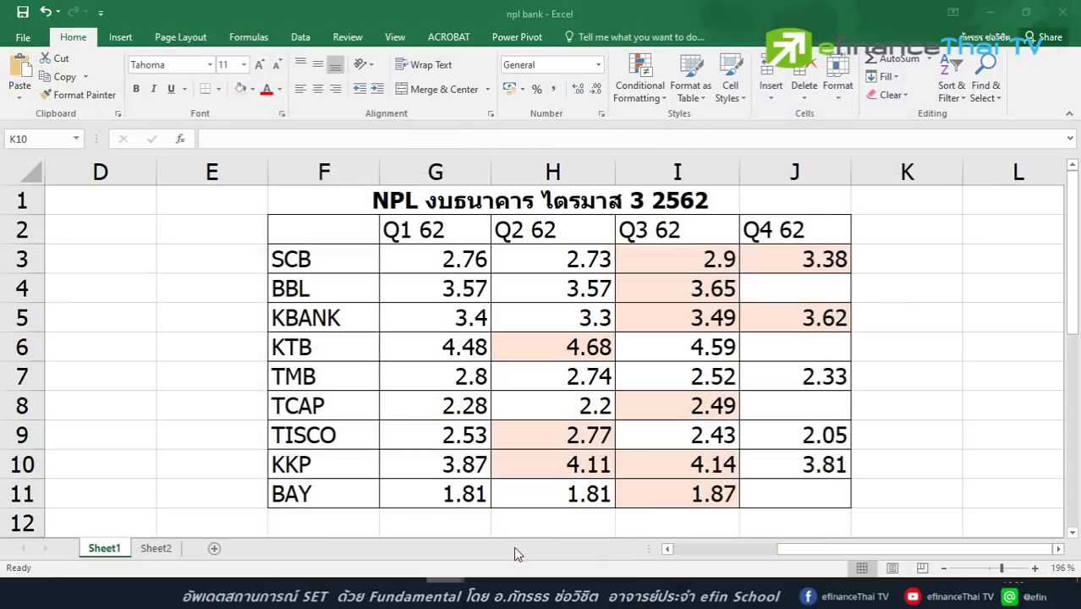
click(530, 524)
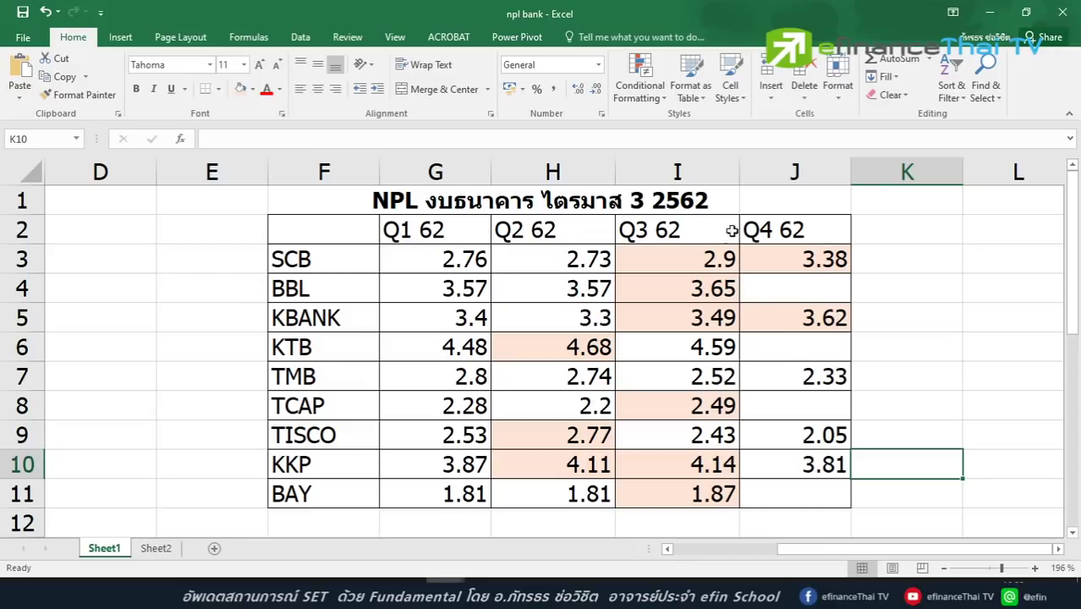
click(600, 586)
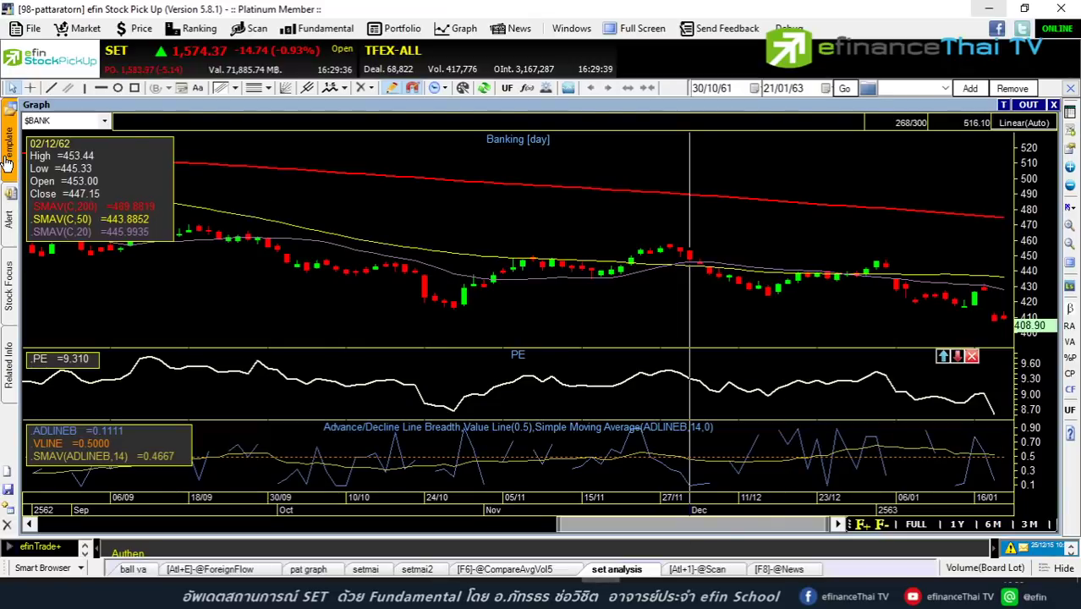
mouse_move(33, 151)
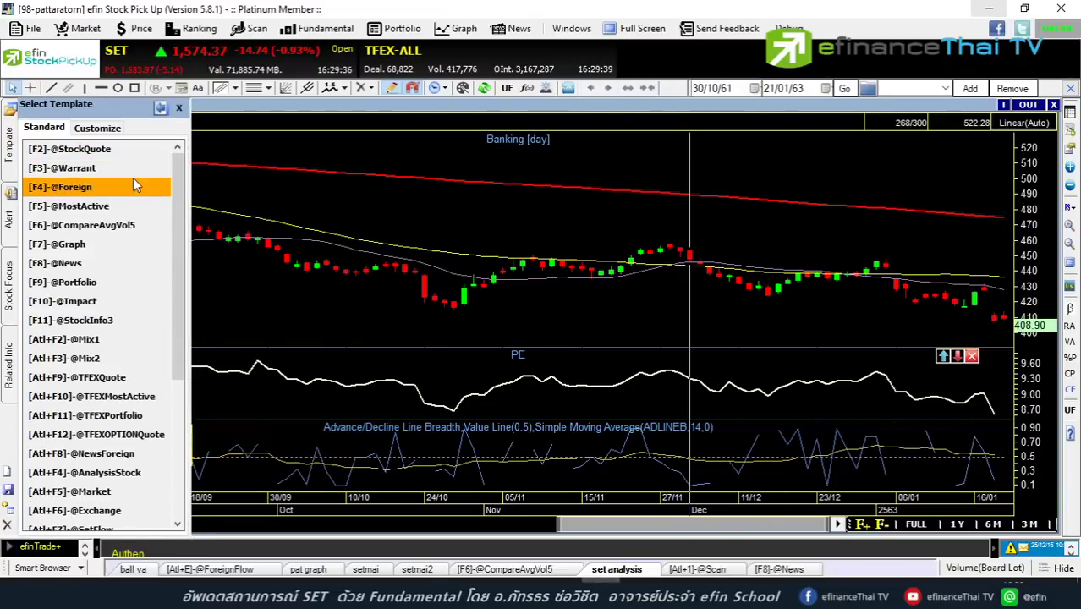
click(160, 263)
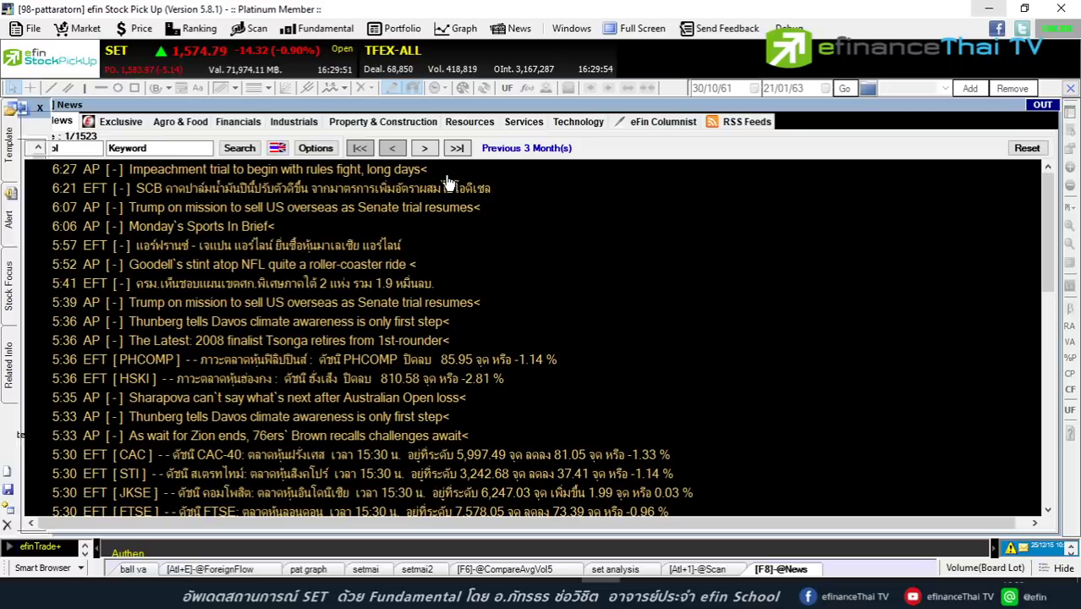
click(79, 149)
text(s)
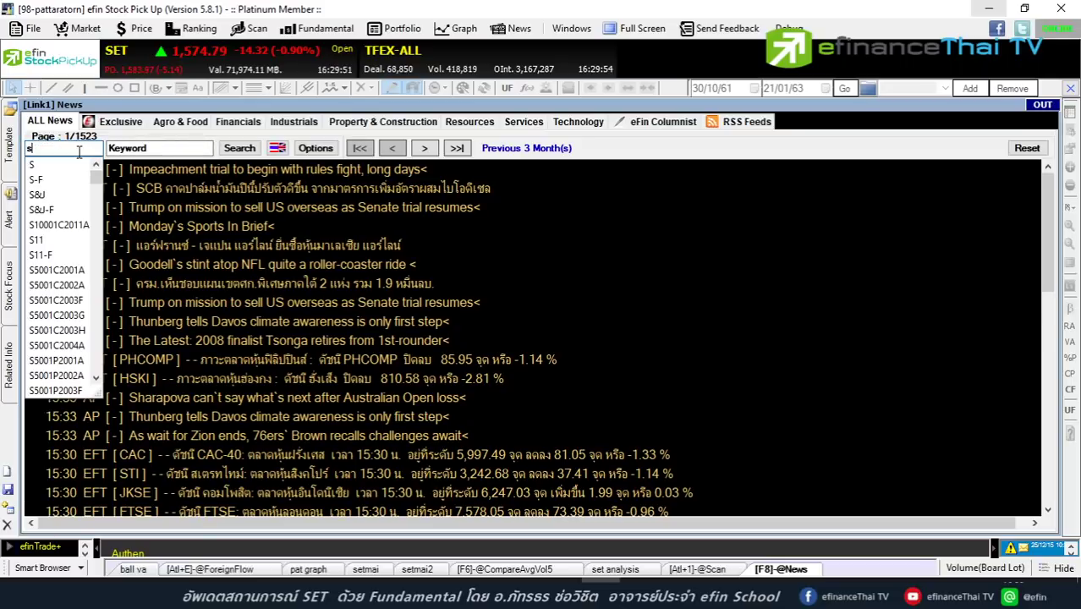
text(cb)
key(Return)
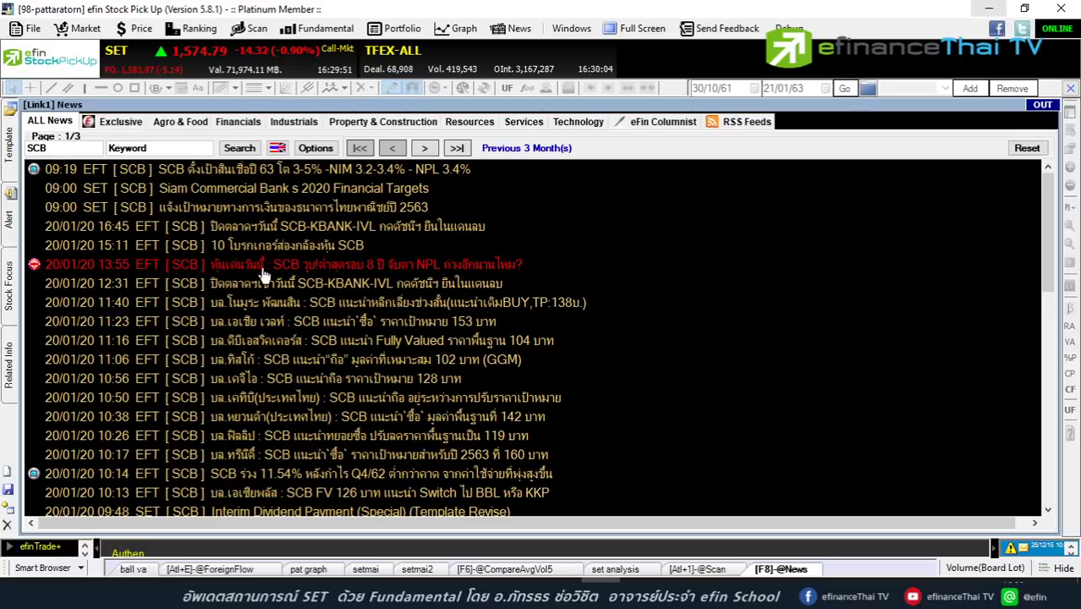
- Look through the SCB headlines for the financial results and management discussion announcements
scroll(378, 287, down, 4)
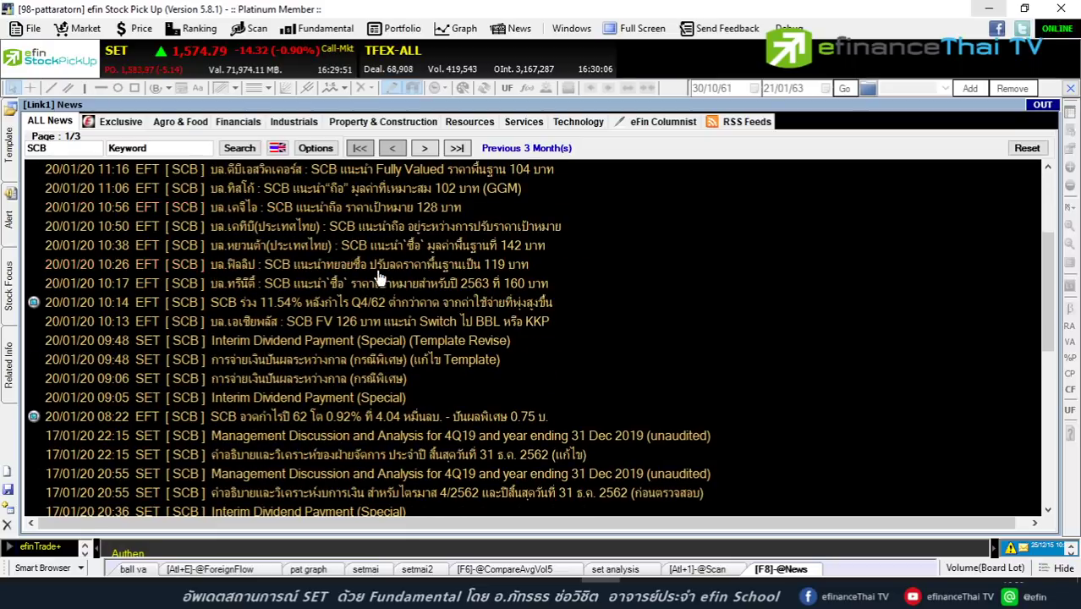
scroll(378, 279, down, 1)
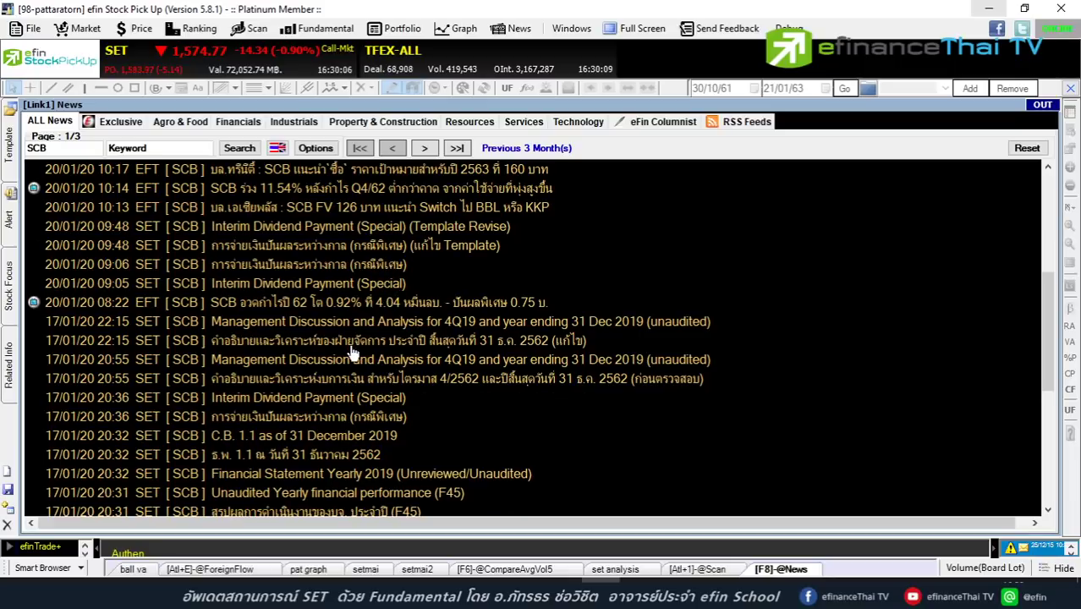
scroll(353, 353, down, 1)
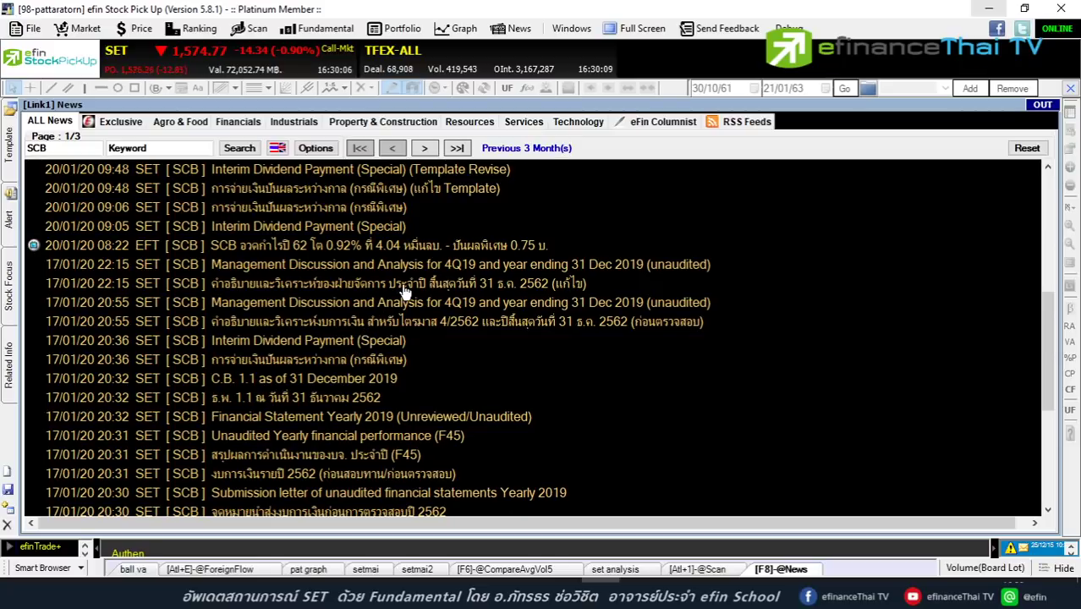
scroll(427, 287, up, 1)
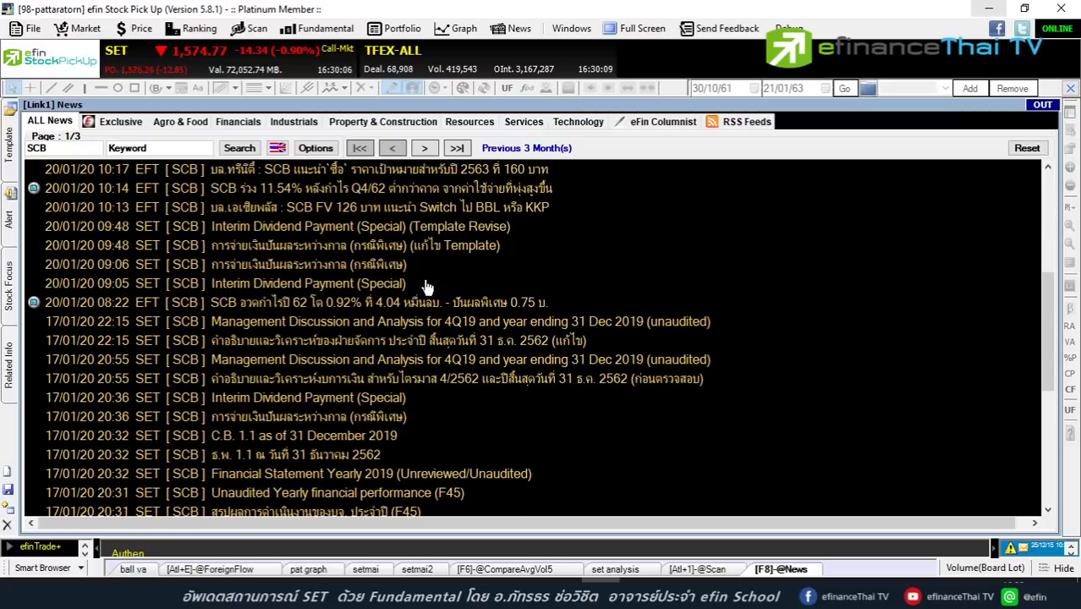
scroll(427, 287, up, 5)
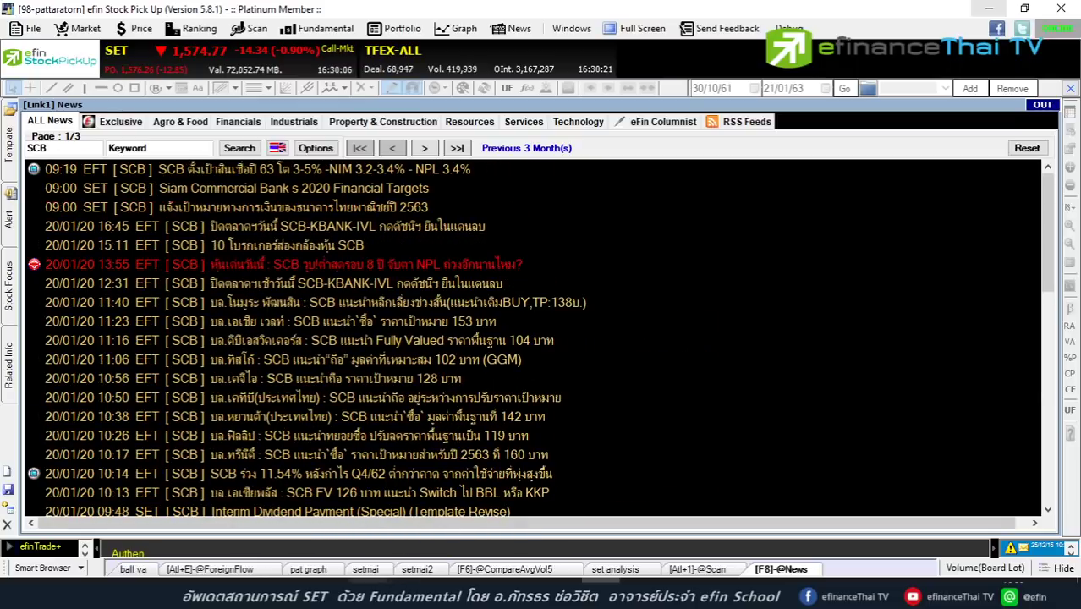
mouse_move(330, 596)
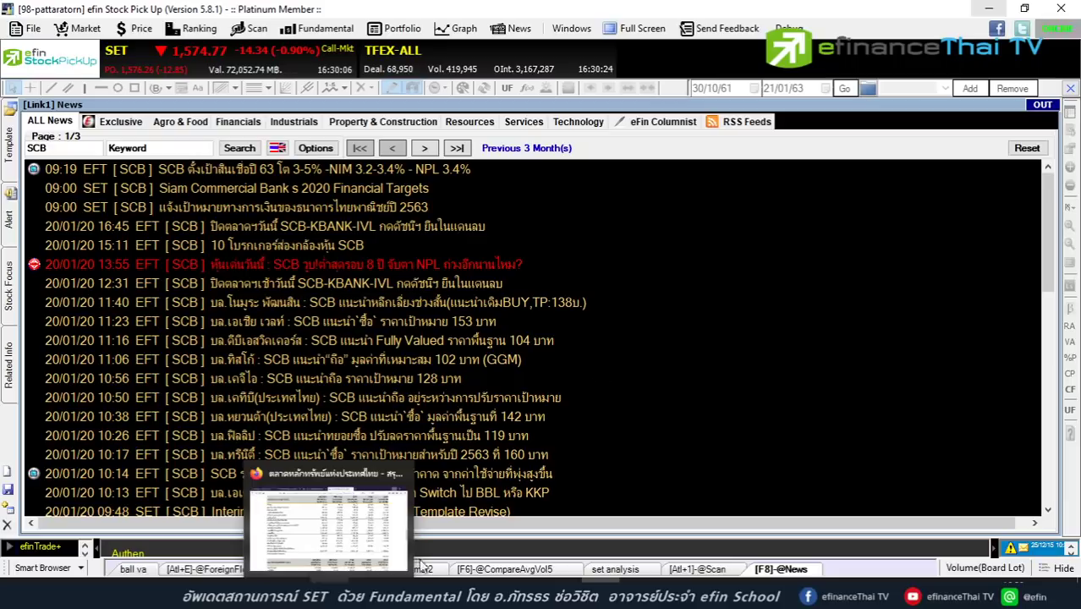
click(484, 123)
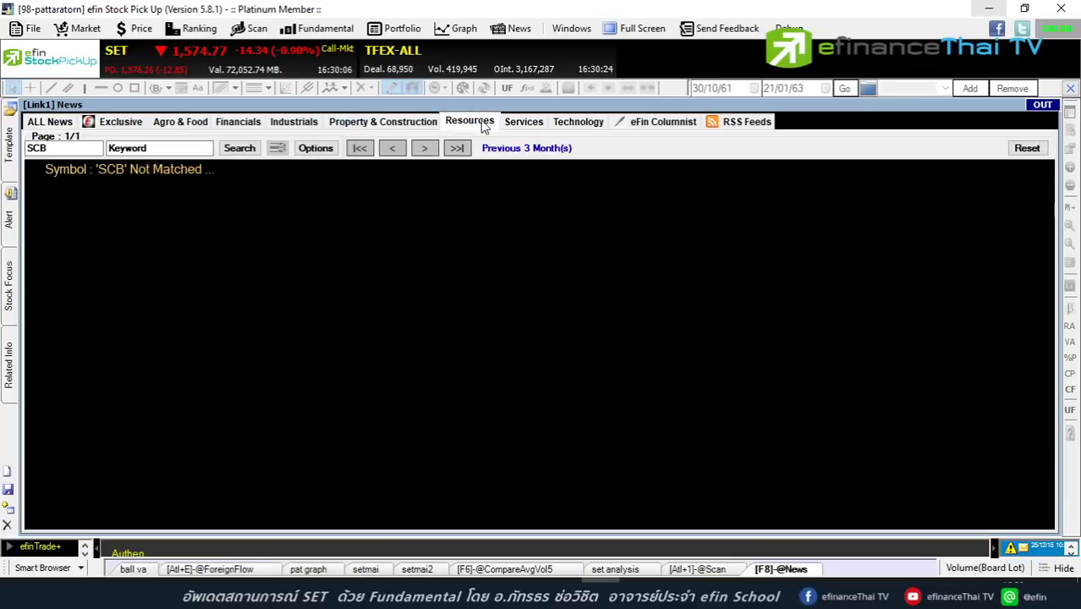
click(38, 127)
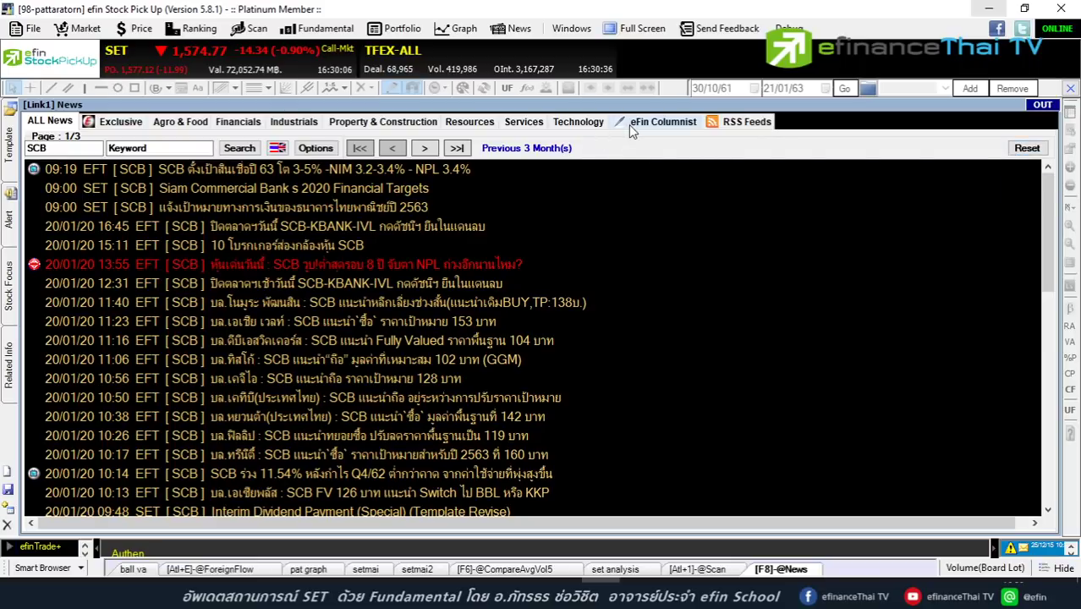
- Limit the SCB news to the Stock Exchange of Thailand [SET] source and check the ธ.พ. 1.1 announcement for 31 ธันวาคม 2562
click(315, 148)
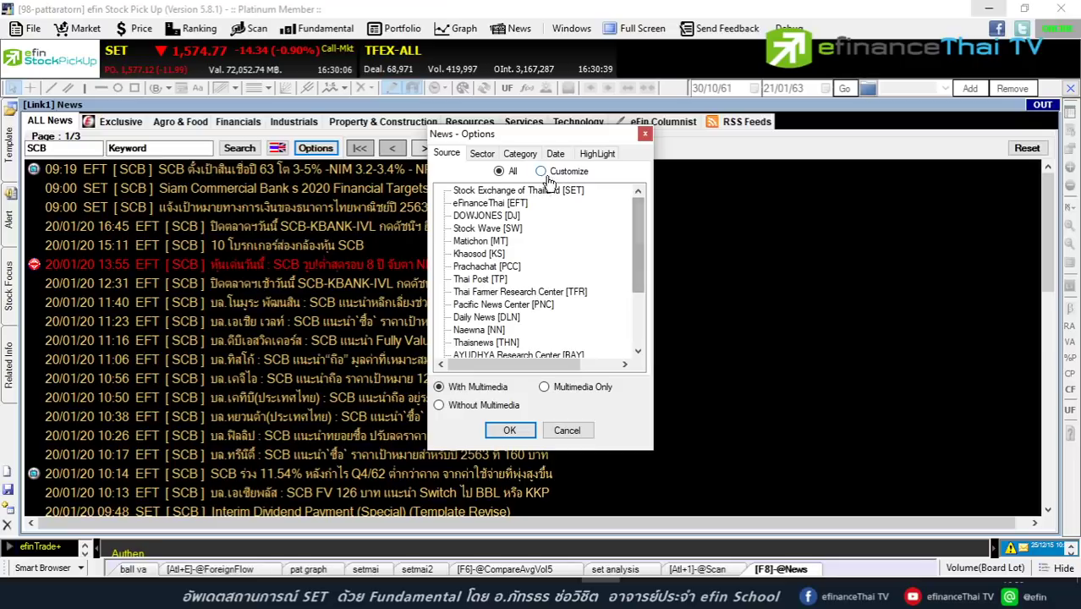
click(541, 173)
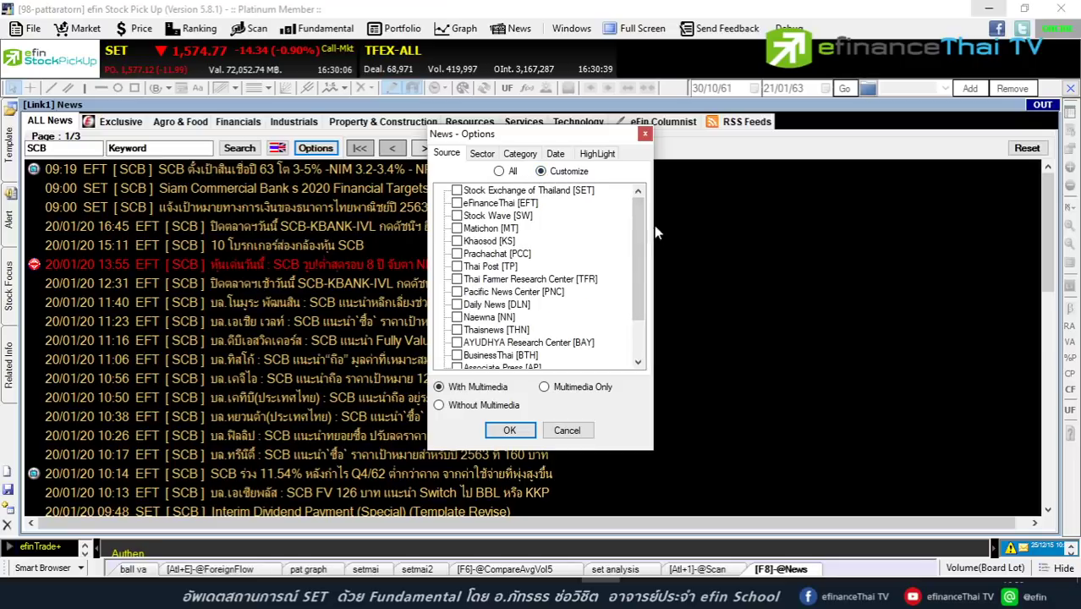
click(503, 191)
click(457, 190)
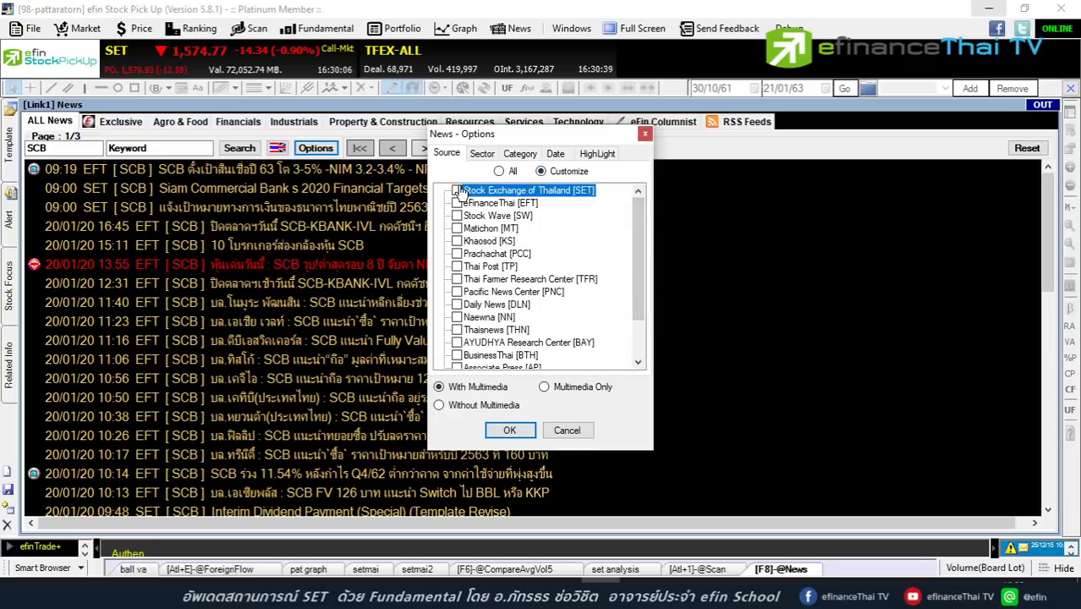
click(505, 430)
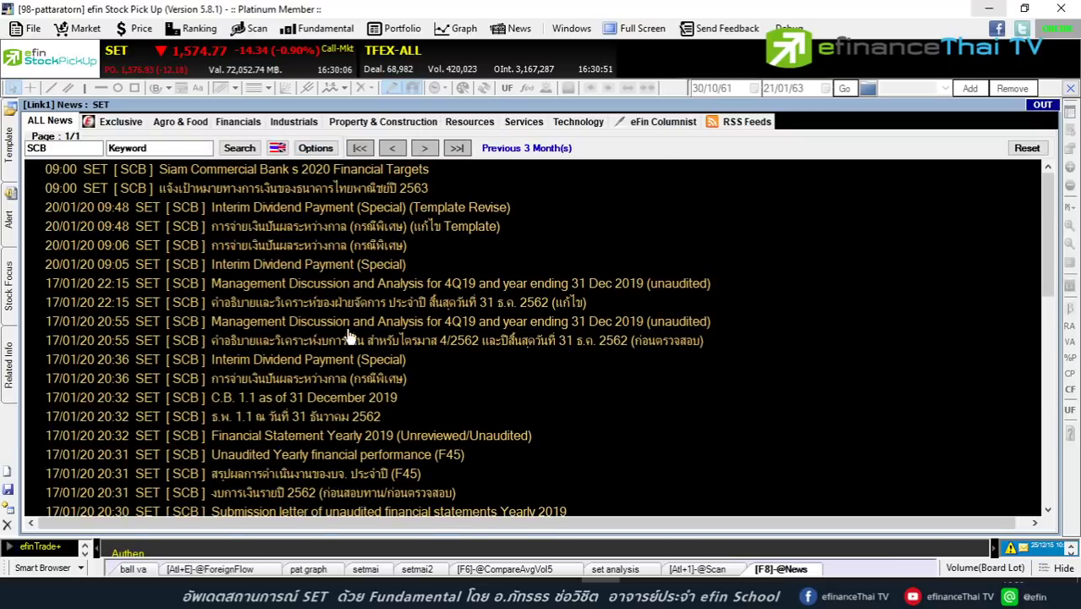
double_click(310, 422)
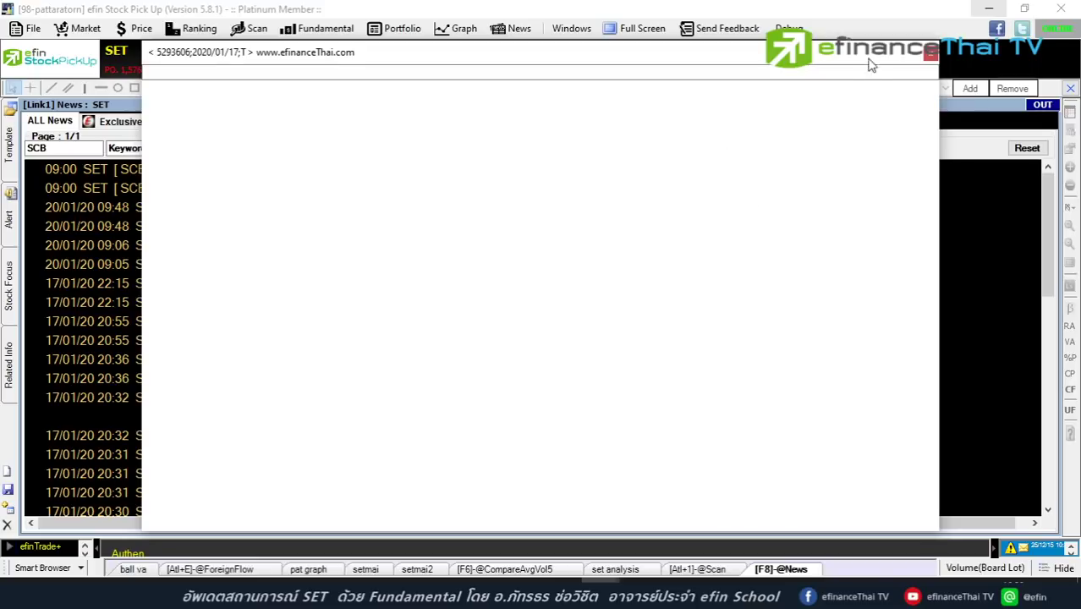
click(931, 57)
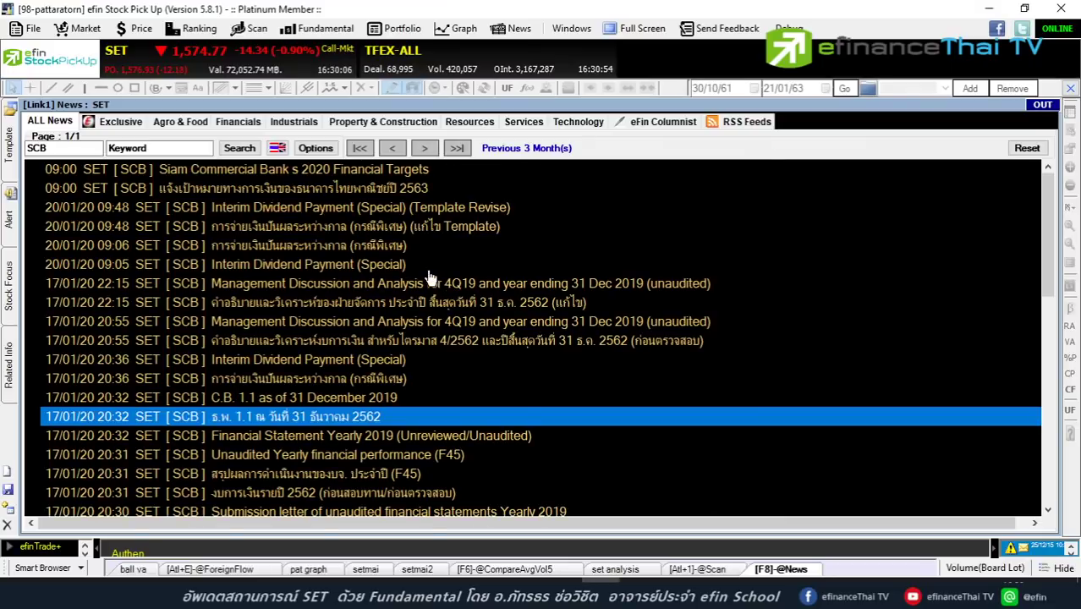
- Switch to Firefox and load the SET factsheet page for the symbol scb
click(362, 579)
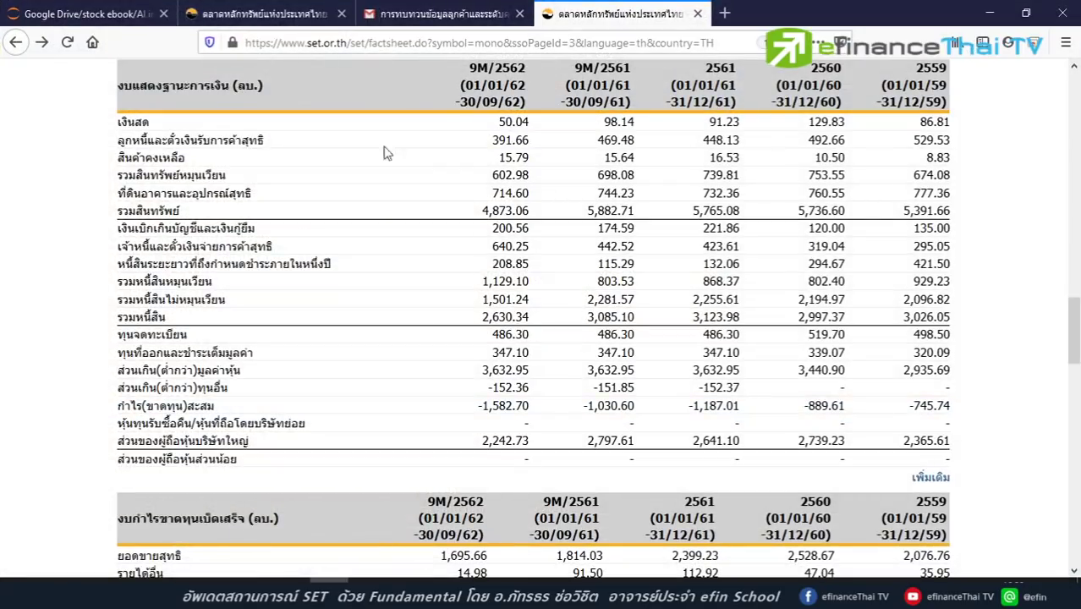
double_click(489, 40)
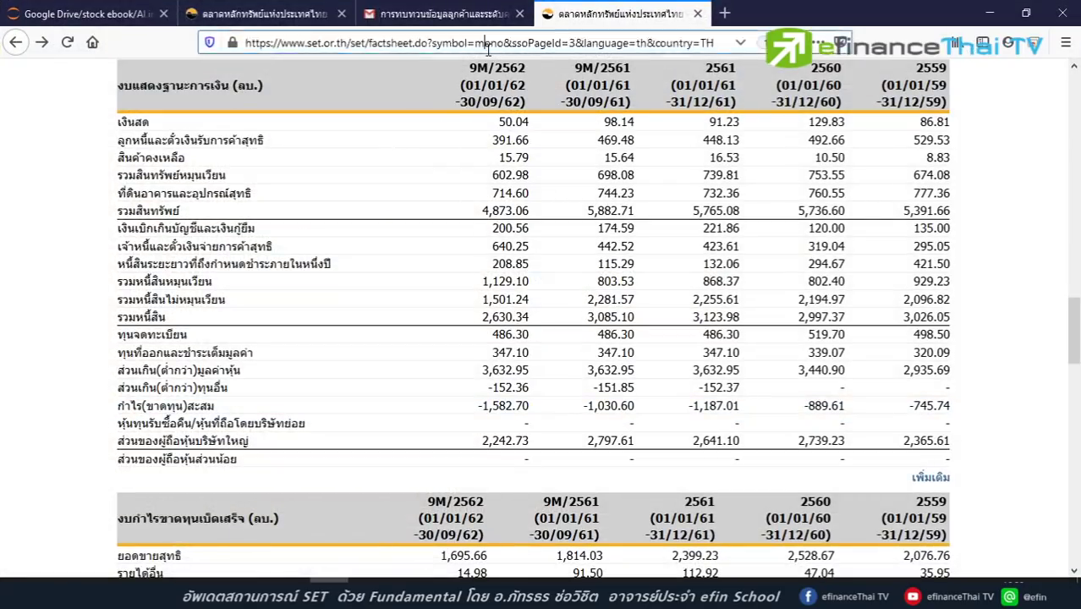
text(scb)
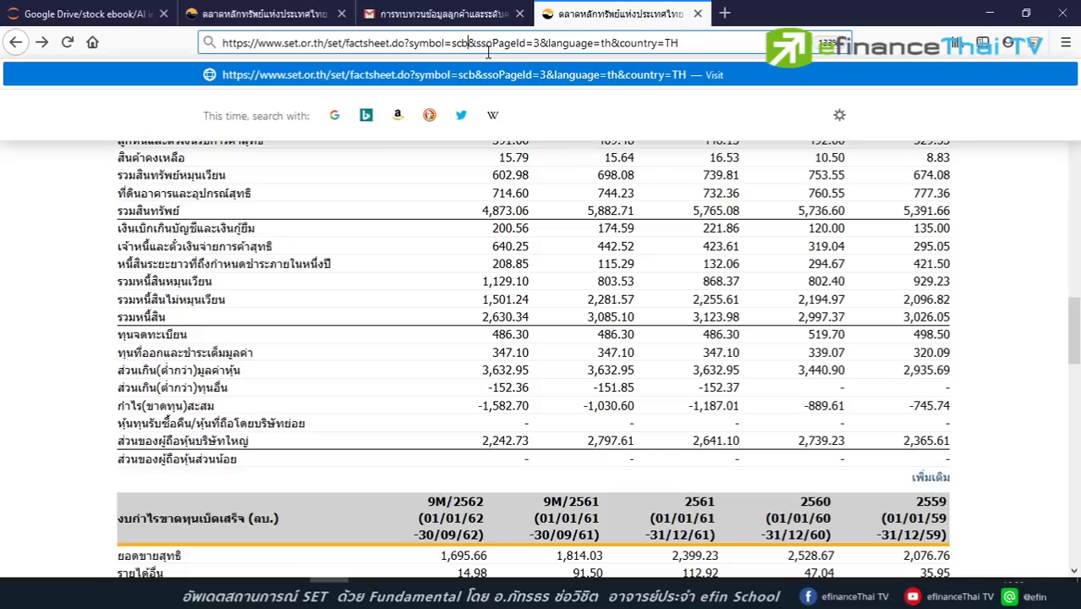
key(Return)
- Open SCB's full company news list from the factsheet's latest news in a new tab
scroll(521, 245, down, 3)
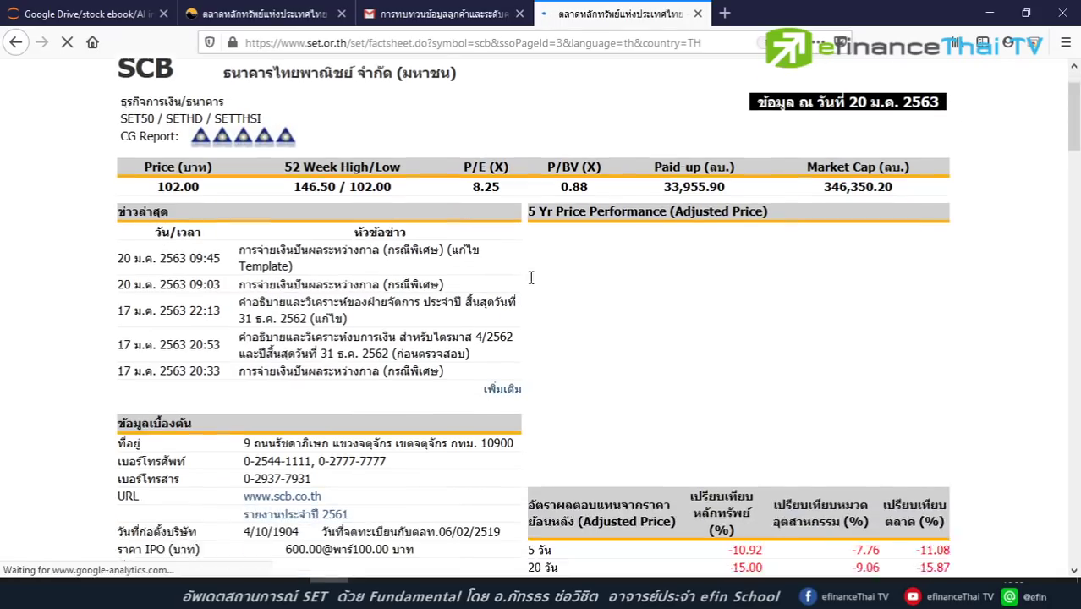
right_click(503, 343)
click(549, 347)
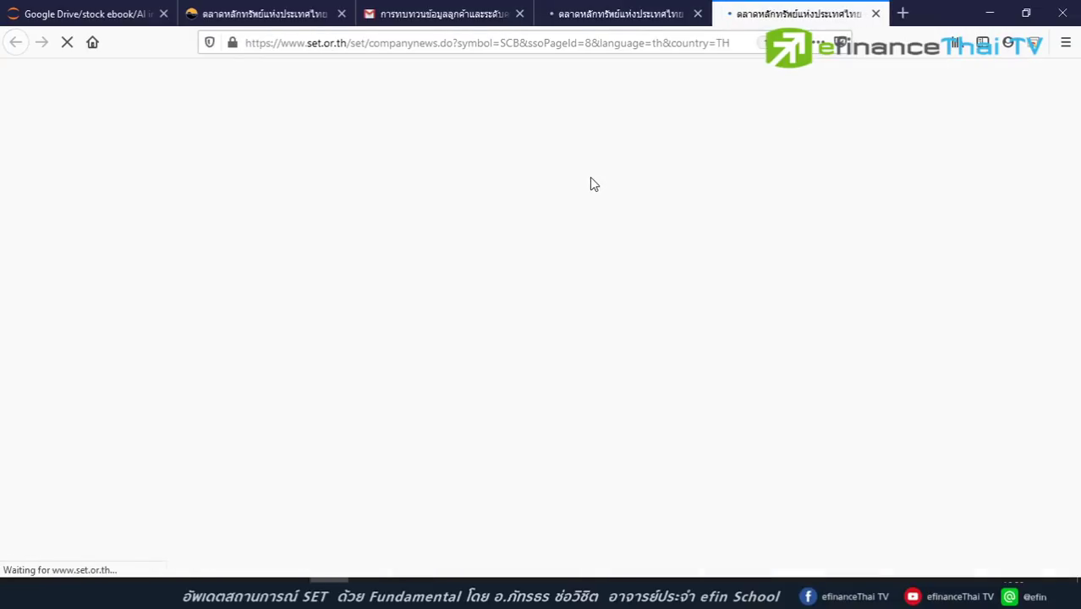
- Open the details of SCB's ธ.พ. 1.1 announcement for 31 ธันวาคม 2562 and its attached PDF
scroll(640, 249, down, 8)
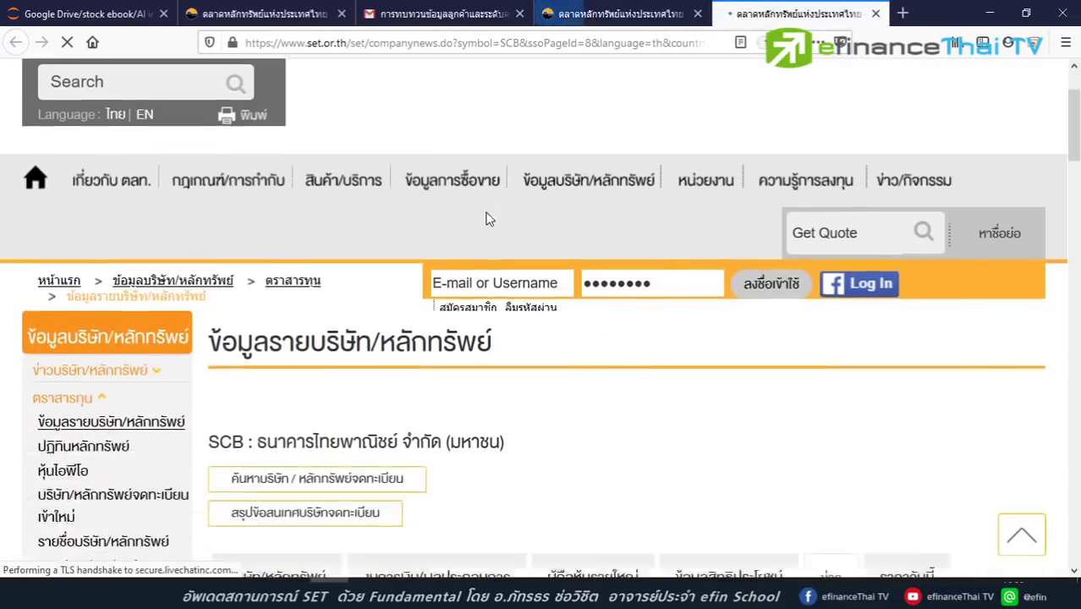
scroll(993, 288, down, 2)
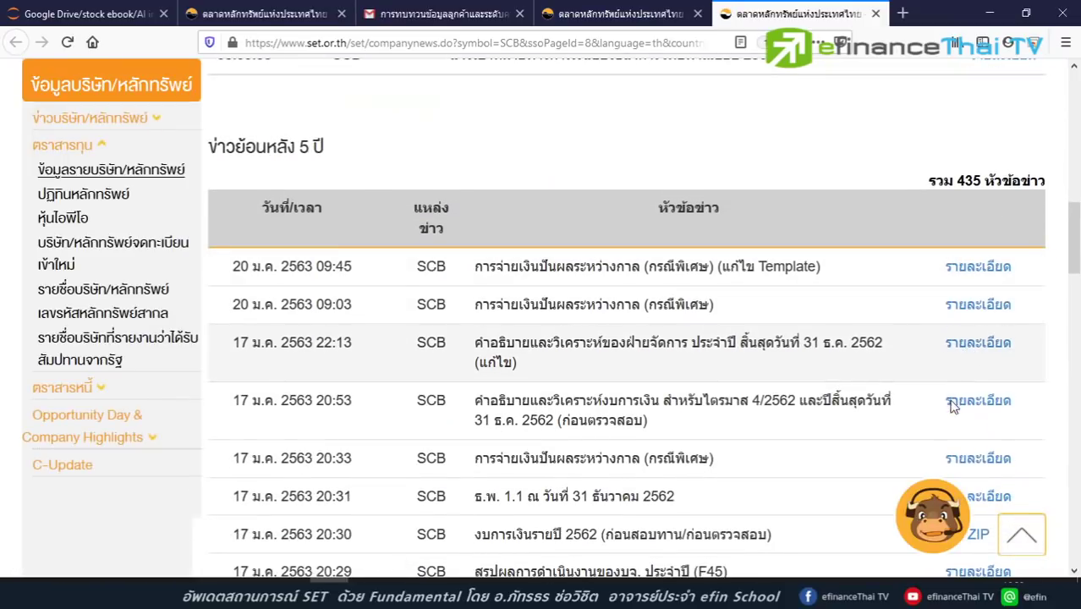
scroll(962, 440, up, 1)
scroll(953, 406, down, 3)
scroll(953, 406, down, 2)
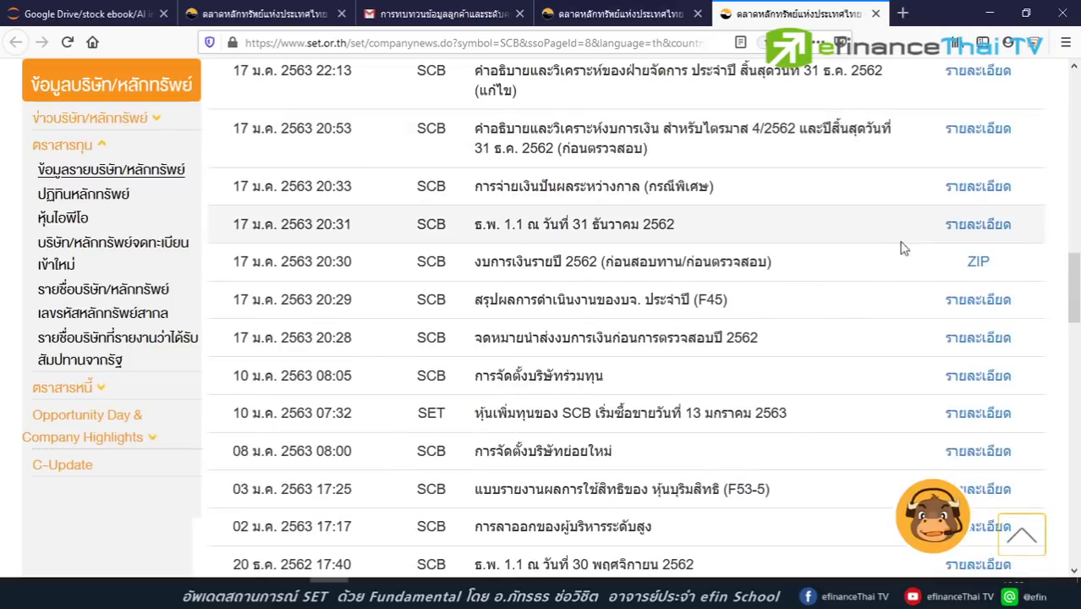
click(970, 227)
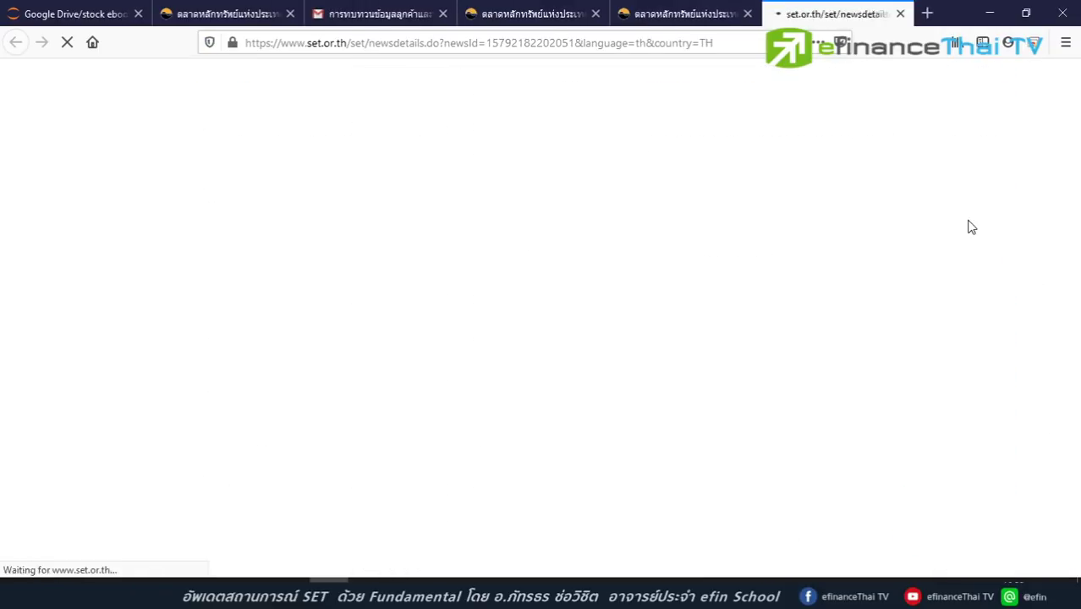
click(497, 342)
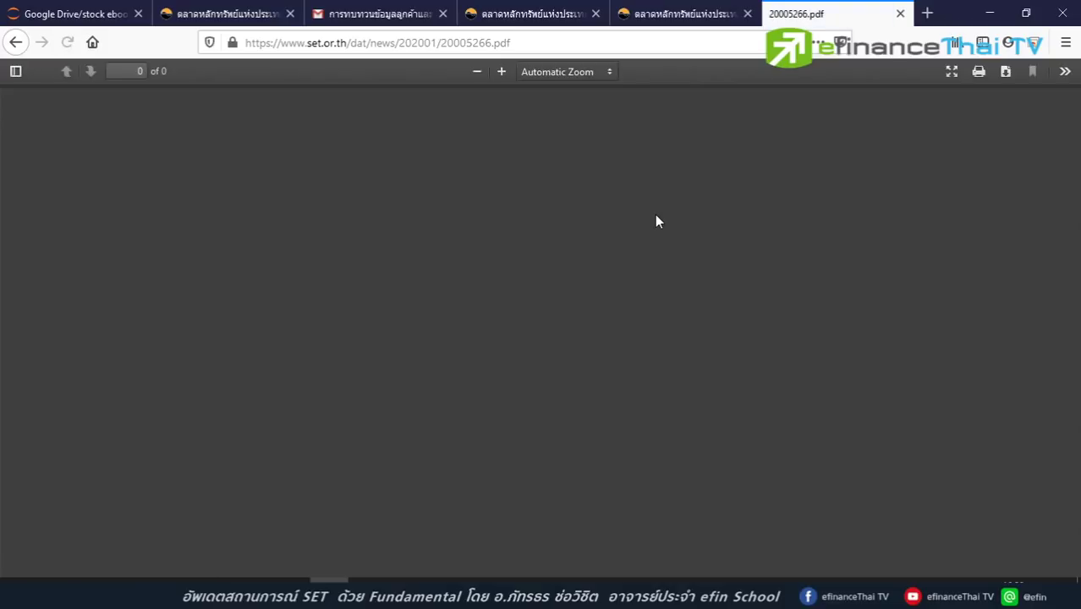
- Examine the gross Non-Performing Loans ratio and the related loan figures in SCB's ธ.พ. 1.1 report
scroll(650, 196, down, 8)
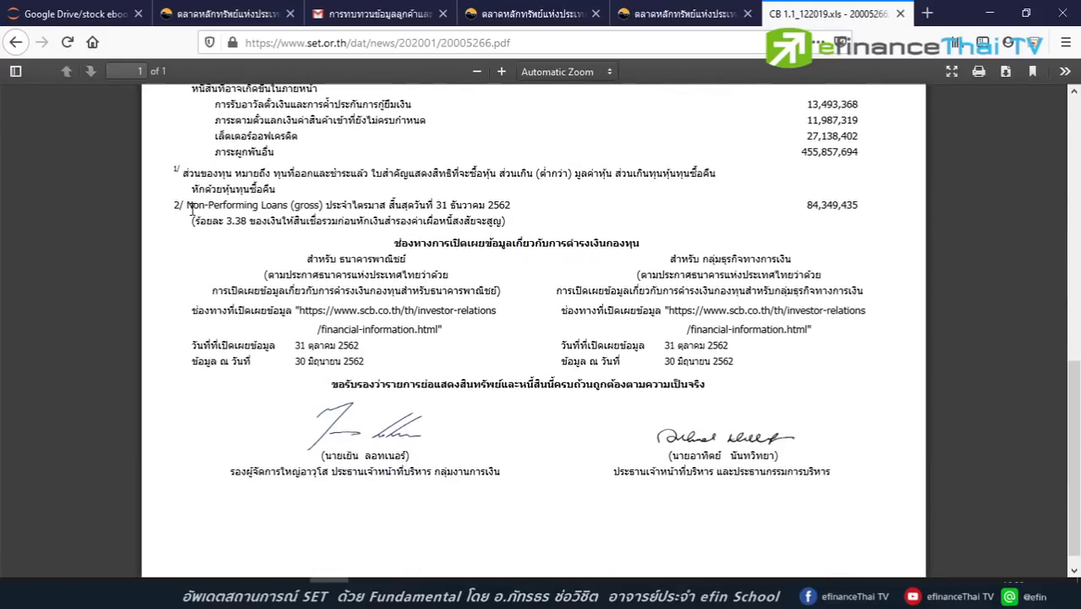
drag(191, 204, 292, 230)
click(254, 235)
double_click(236, 220)
scroll(647, 252, up, 4)
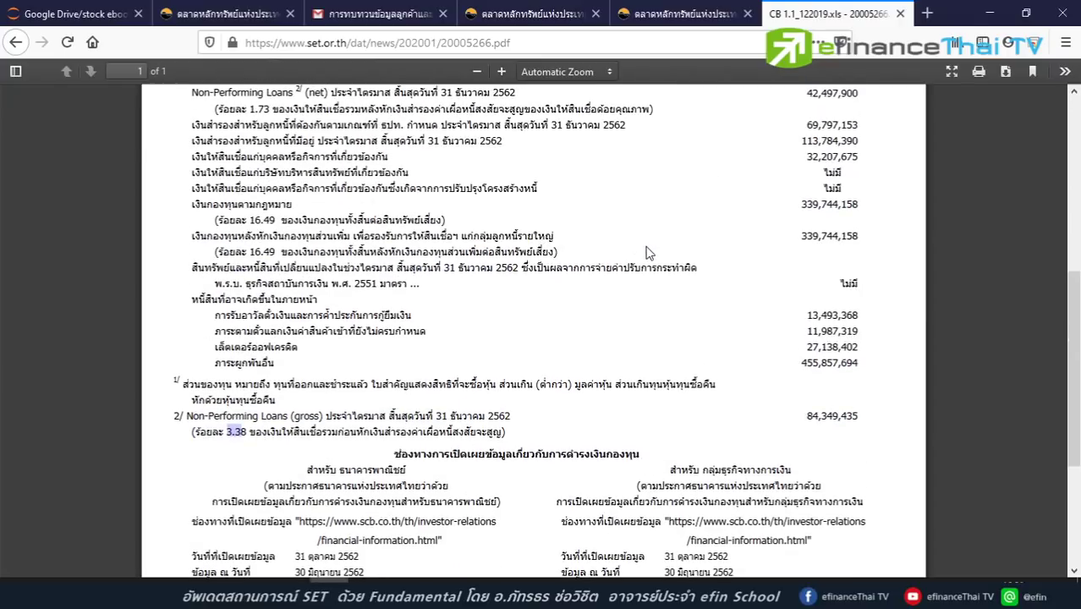
scroll(646, 252, up, 2)
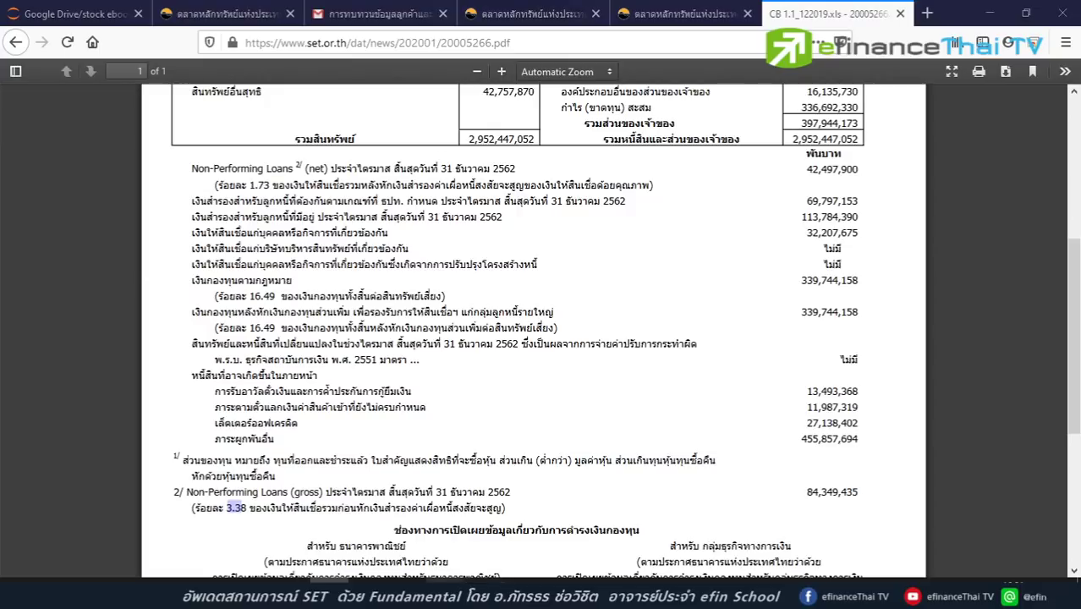
- Switch to the npl bank workbook in Excel and change the quarter in the F1 table title to 4
mouse_move(541, 573)
click(515, 551)
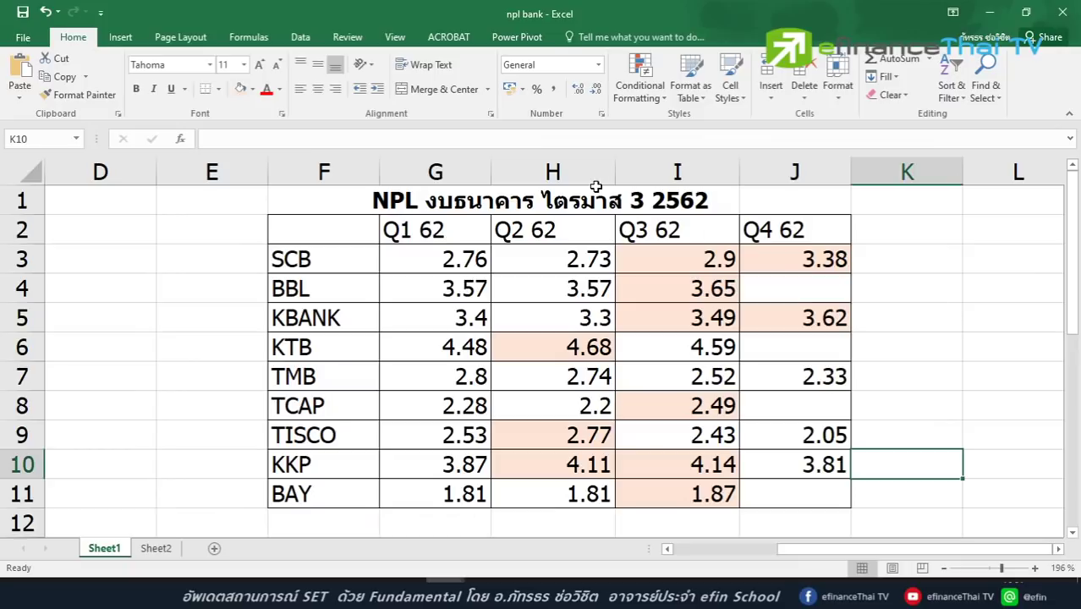
click(621, 206)
click(389, 201)
click(347, 200)
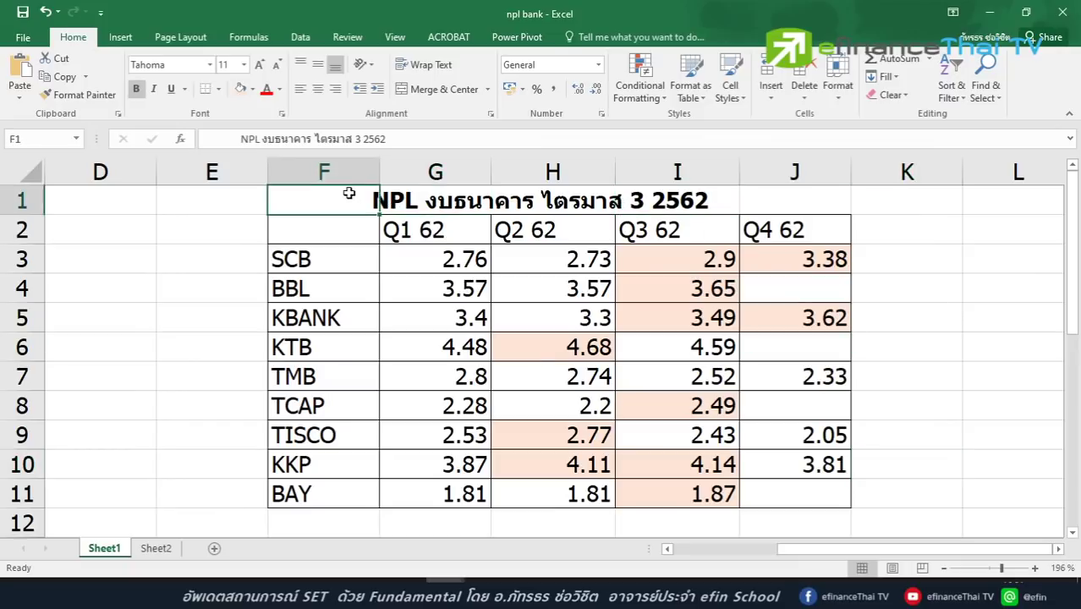
click(367, 139)
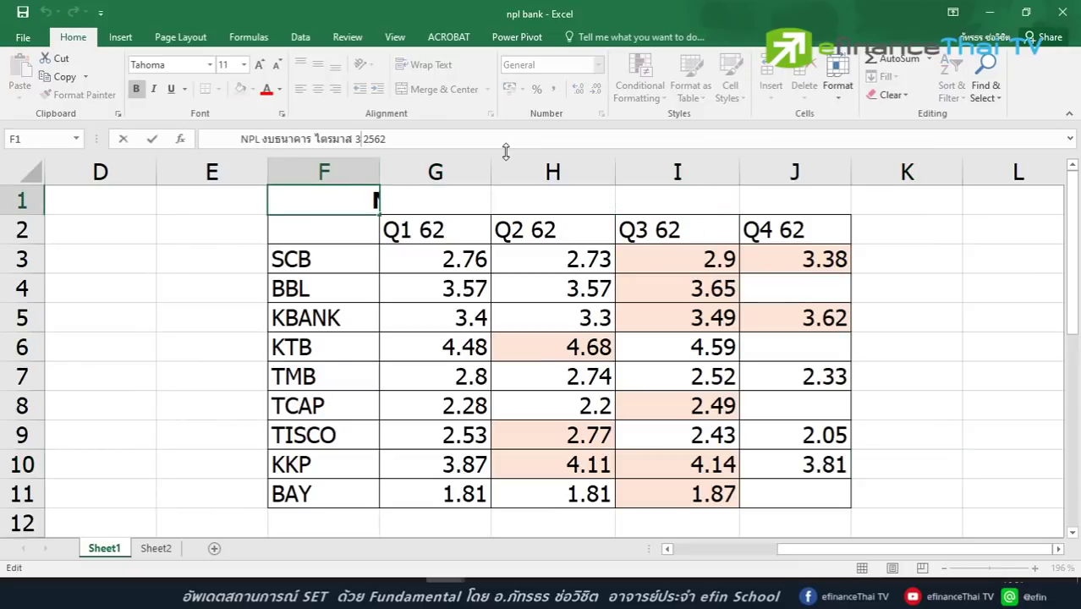
key(BackSpace)
text(4)
key(Return)
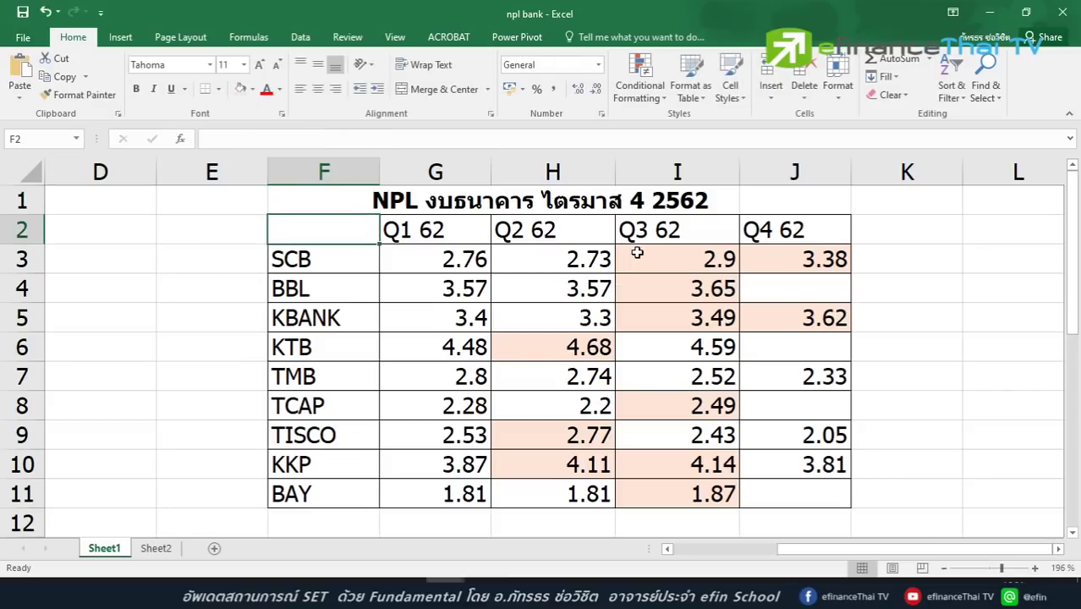
- Compare the Q4 62 NPL values of SCB, KBANK and TMB with the earlier quarters in the table
click(799, 261)
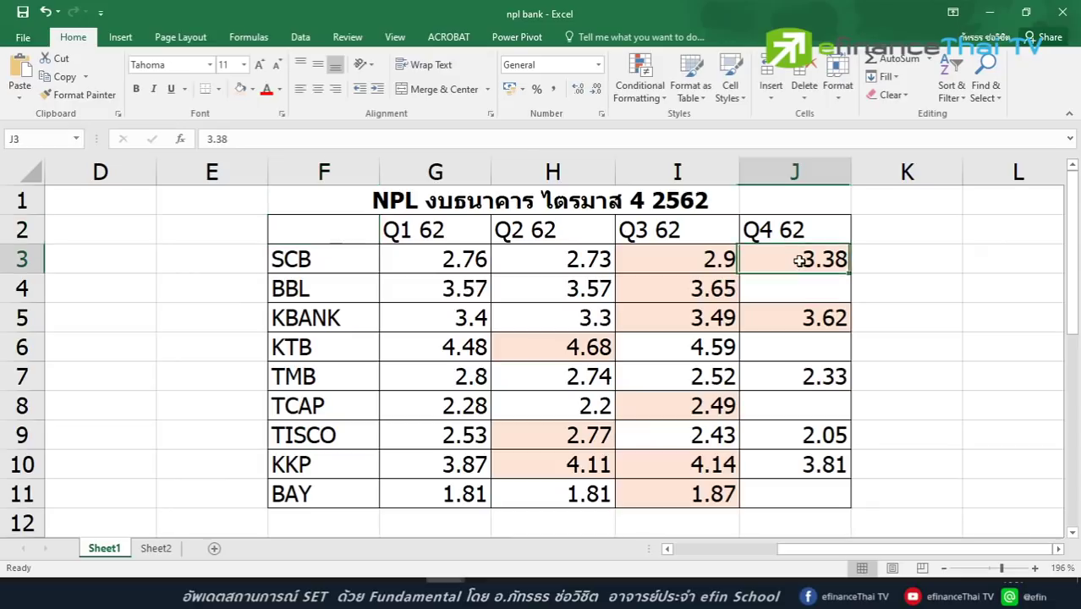
click(867, 265)
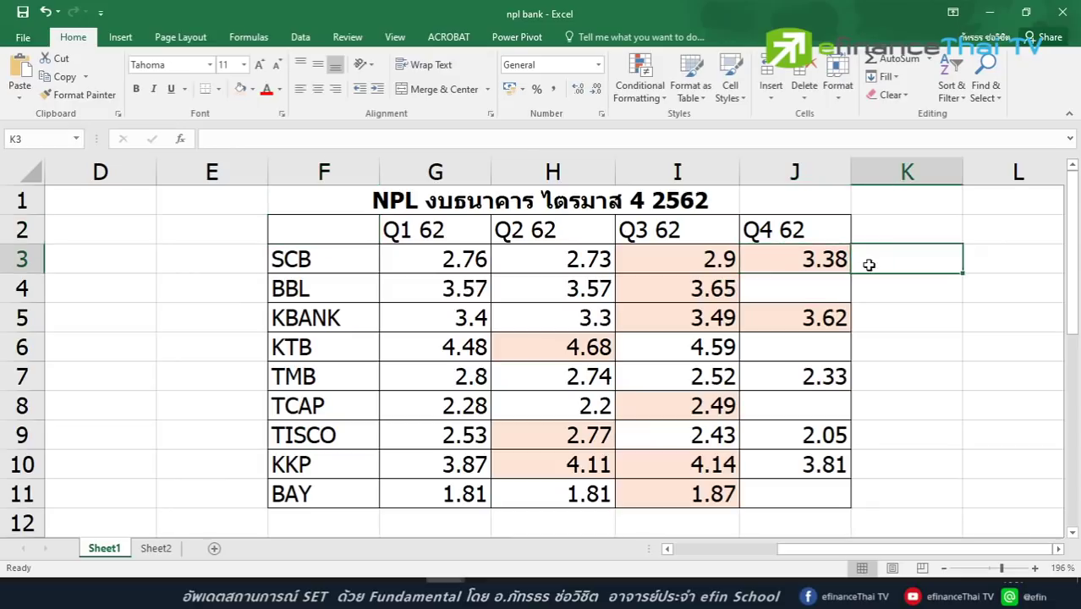
click(725, 262)
click(789, 253)
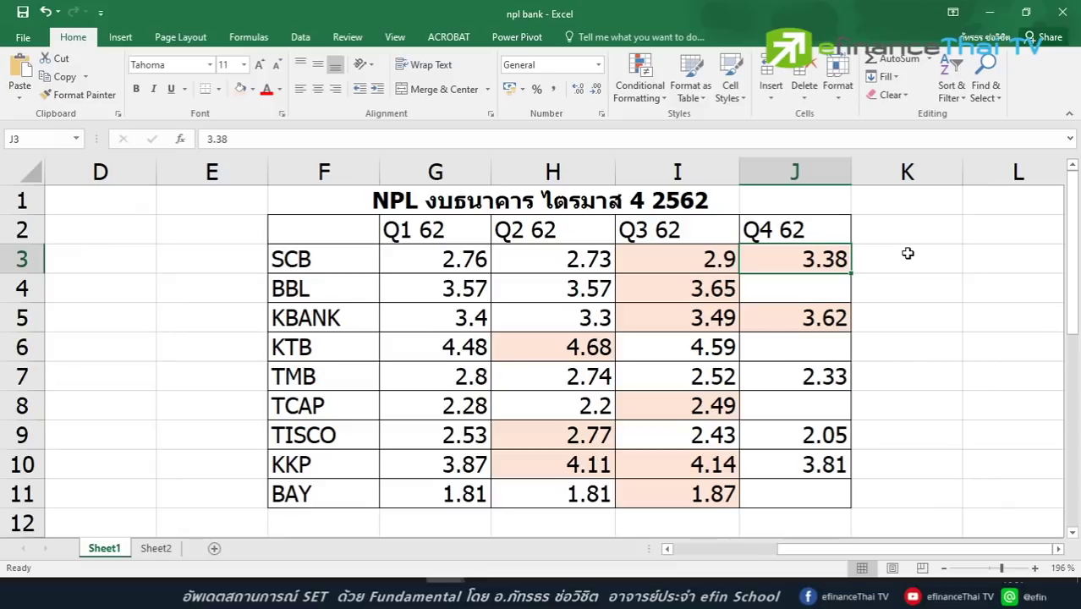
click(871, 317)
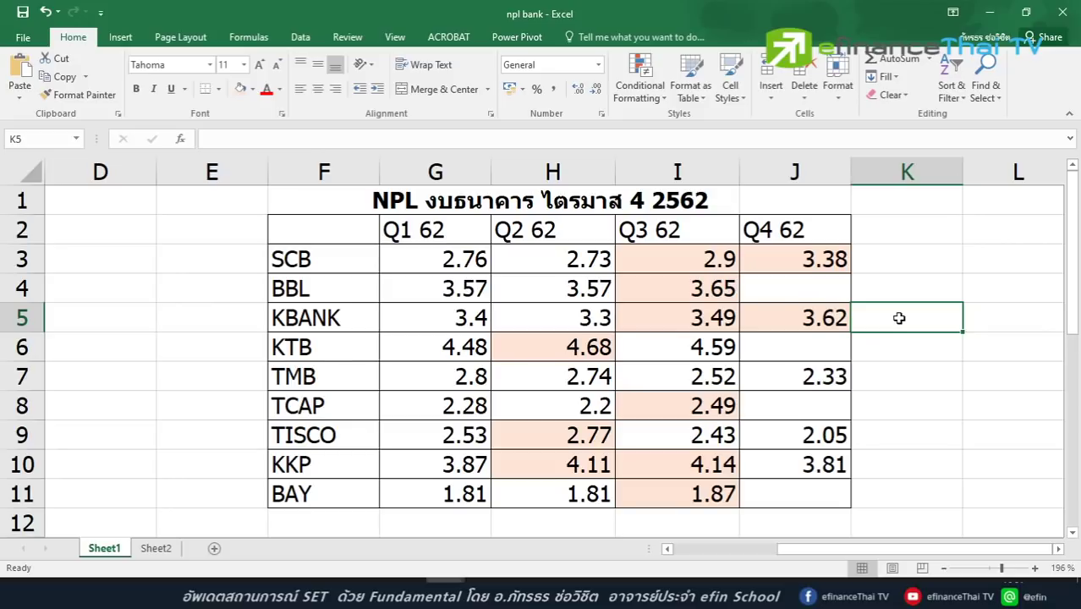
click(827, 389)
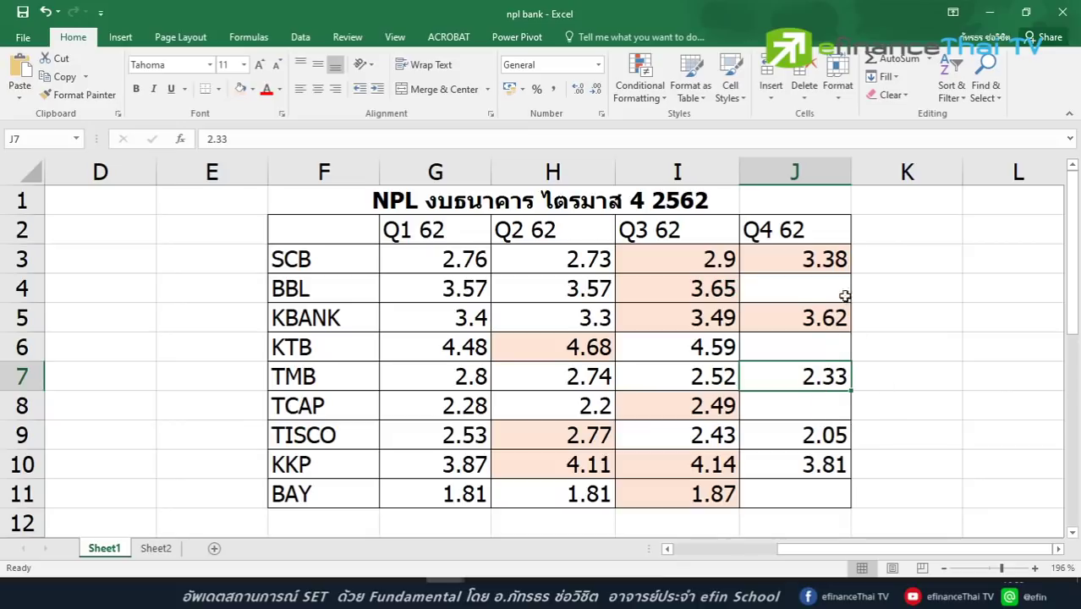
click(831, 258)
click(834, 315)
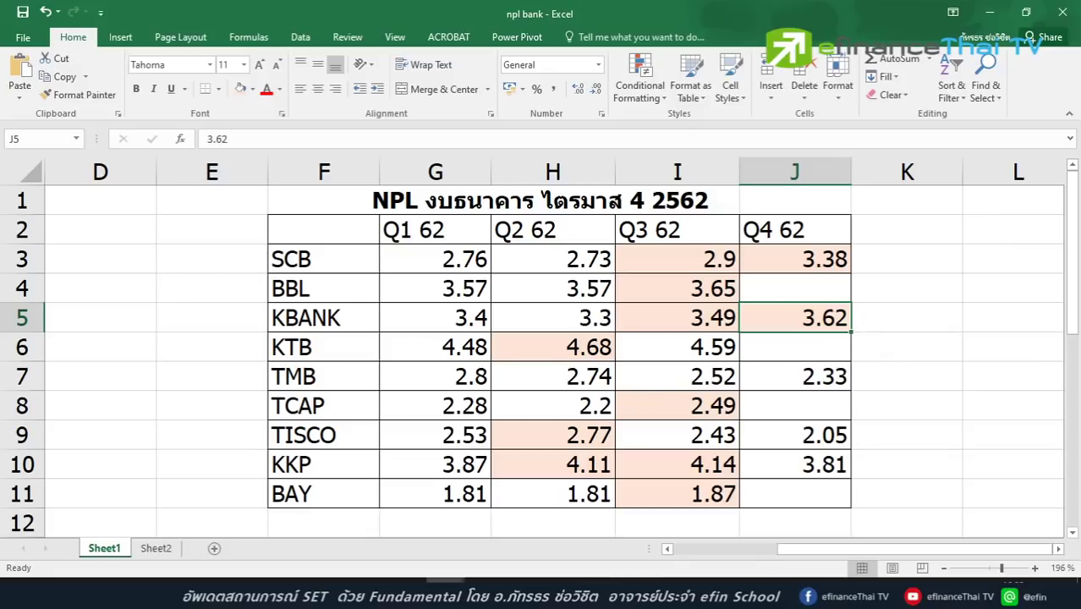
- Switch to efin Stock Pick Up and show the $BANK chart with PE over its full period in the set analysis template
click(602, 592)
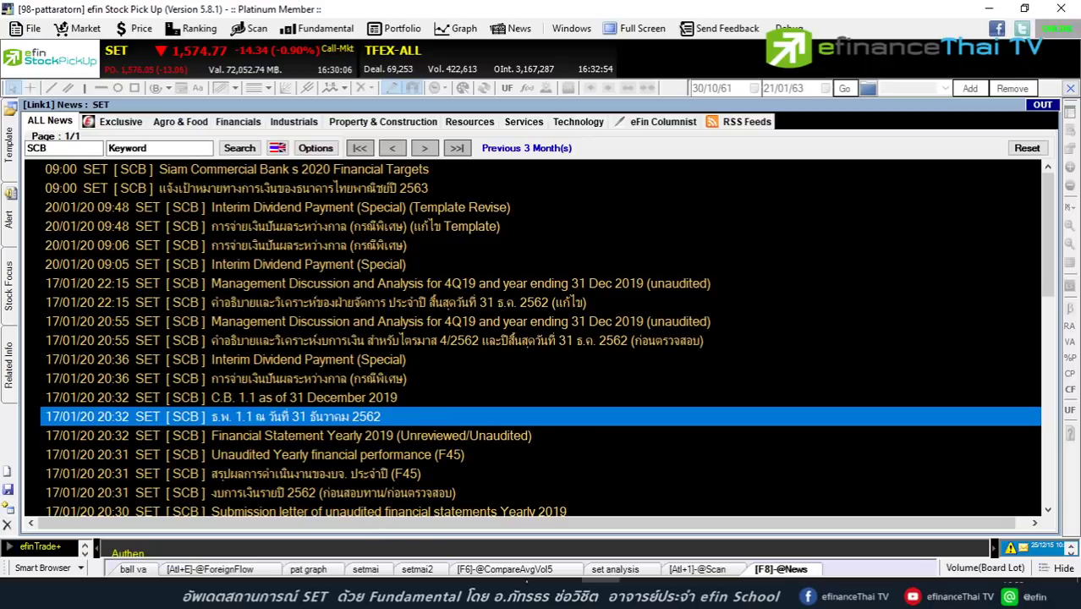
click(619, 569)
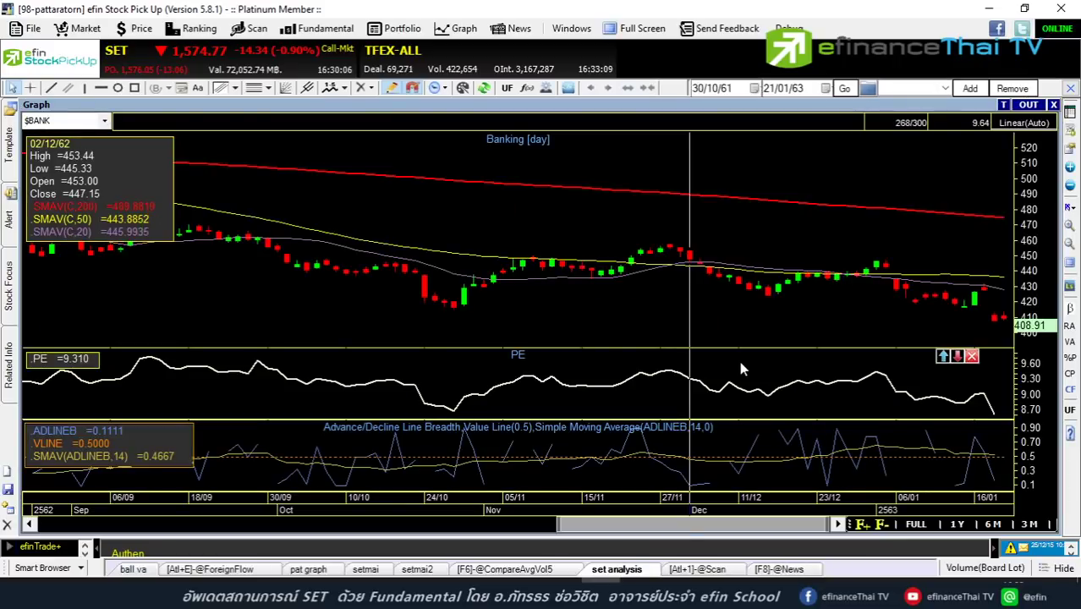
click(917, 525)
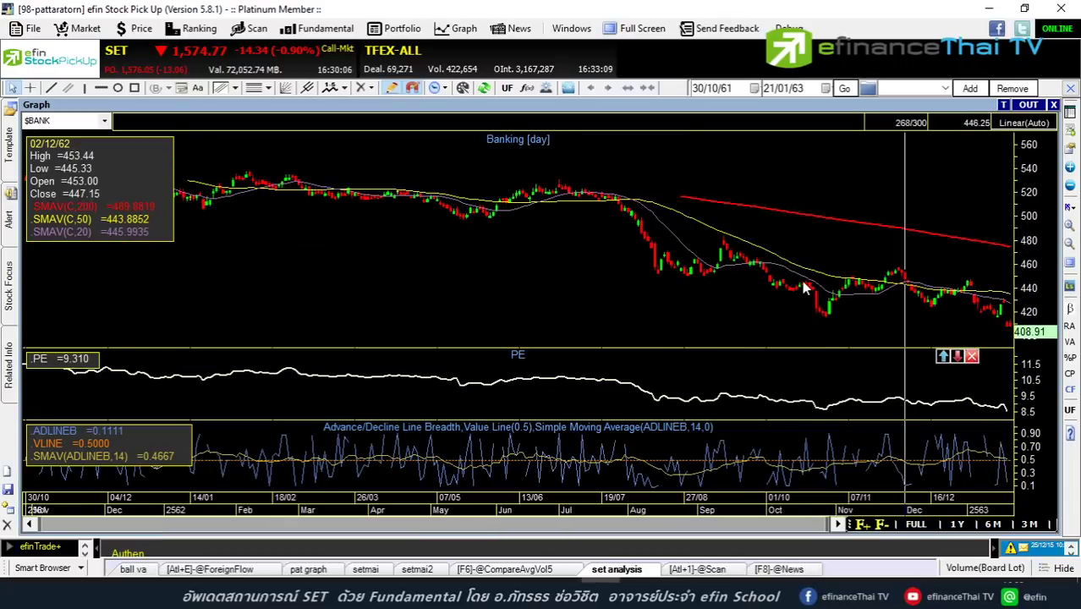
- Load the AMC chart in place of $BANK and show its full period
click(83, 119)
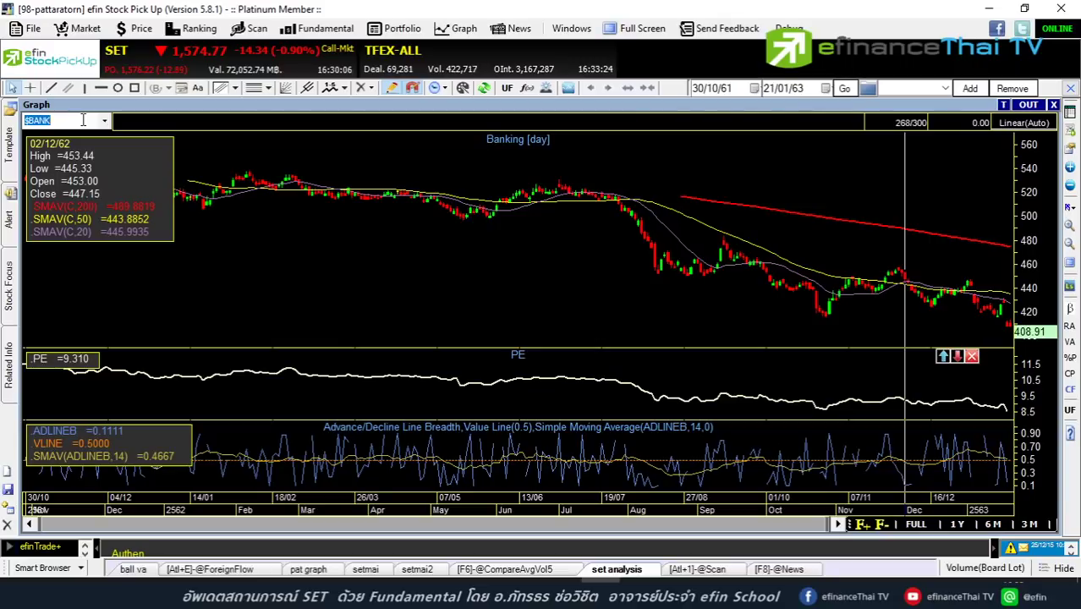
text(awc)
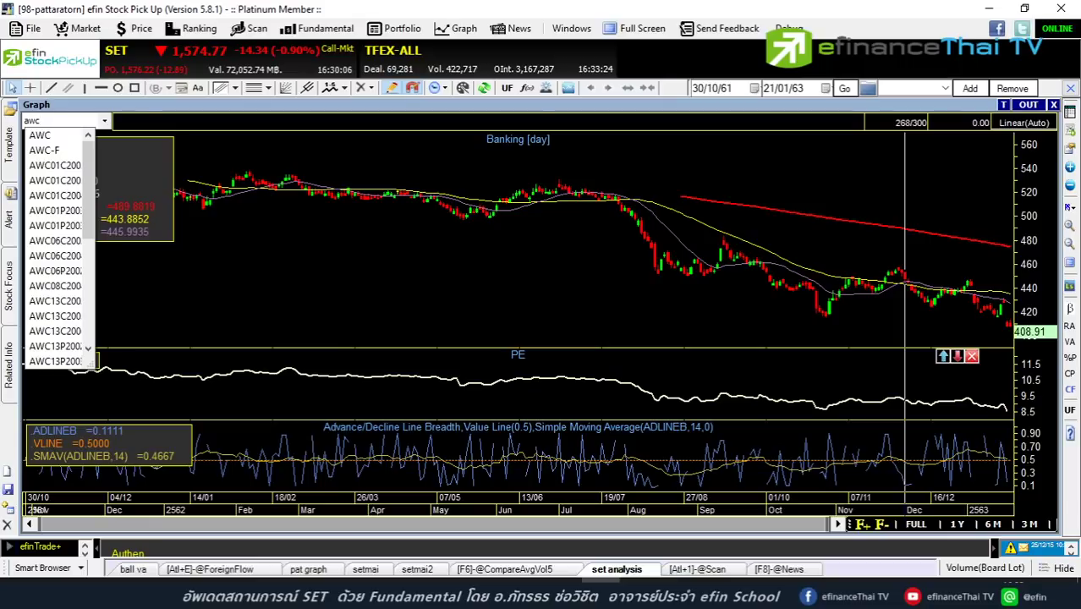
key(BackSpace)
key(BackSpace)
text(mc)
key(Return)
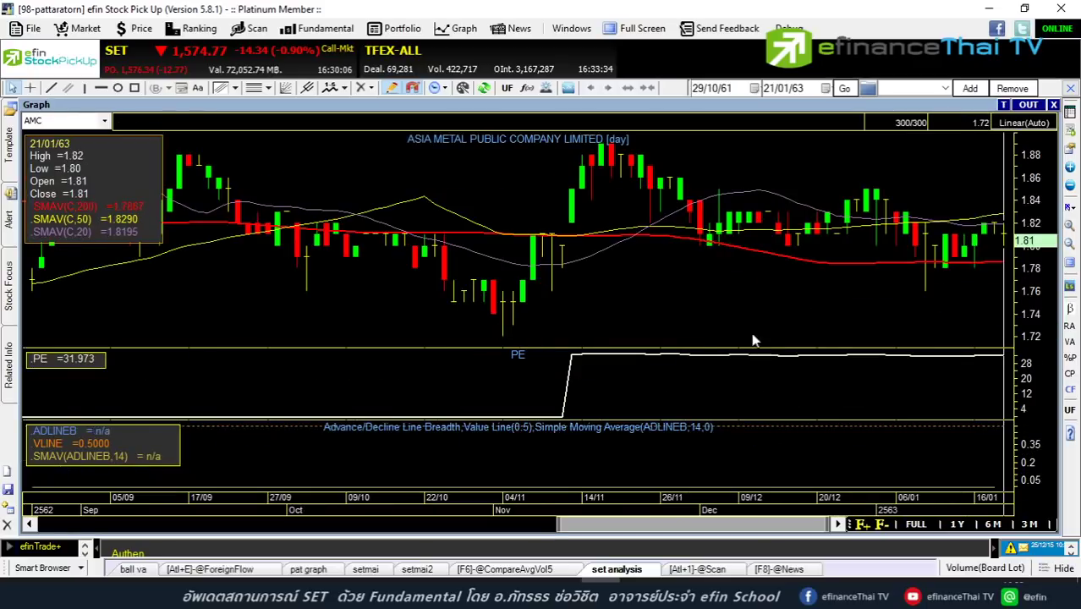
click(917, 525)
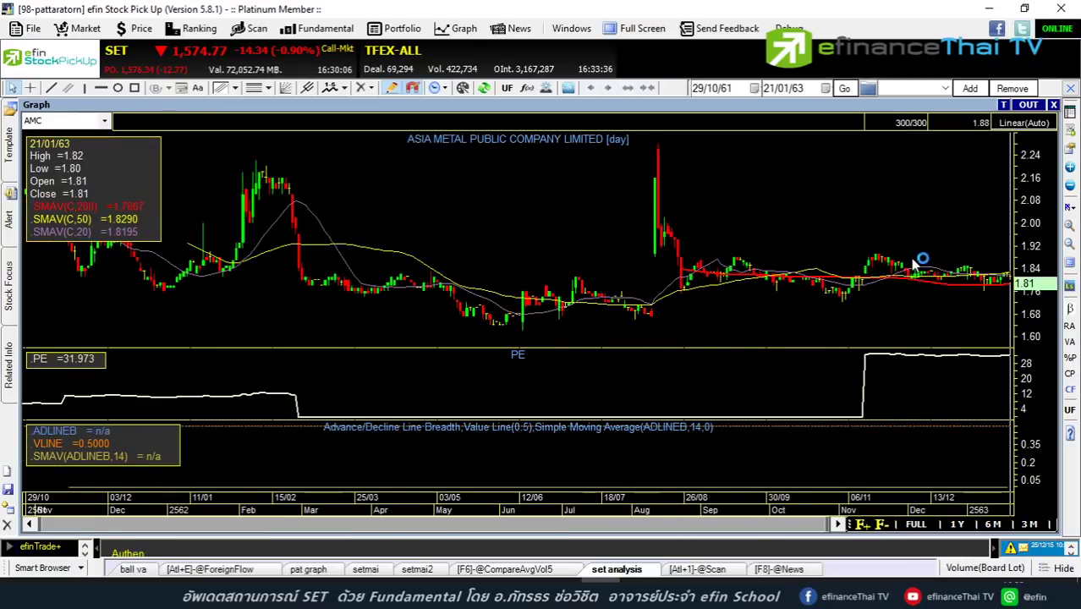
- Load the AWC chart with its PE in the set analysis template
click(76, 119)
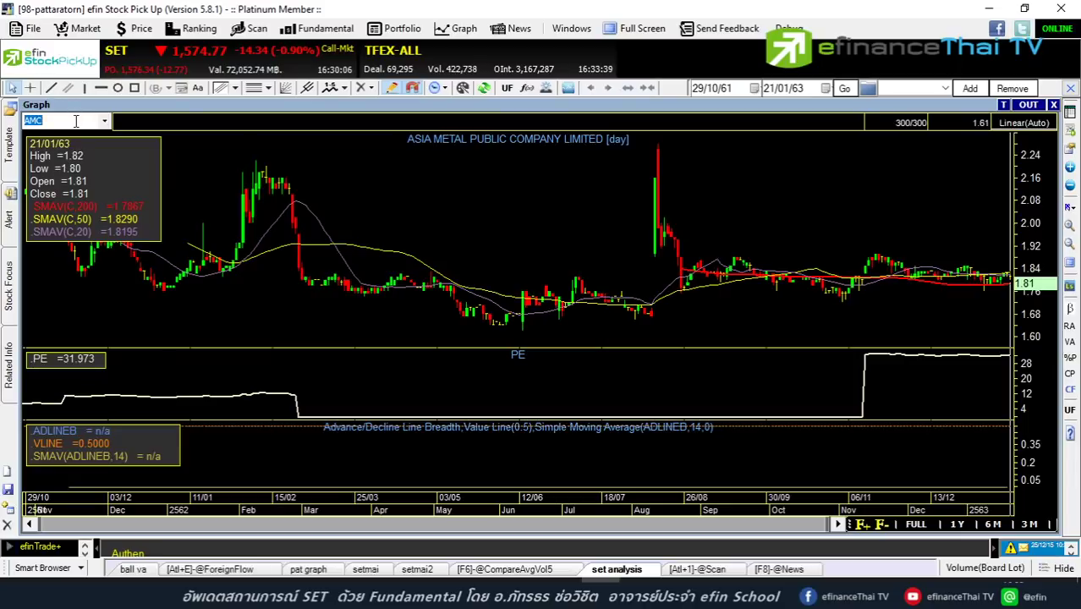
text(AWC)
key(Return)
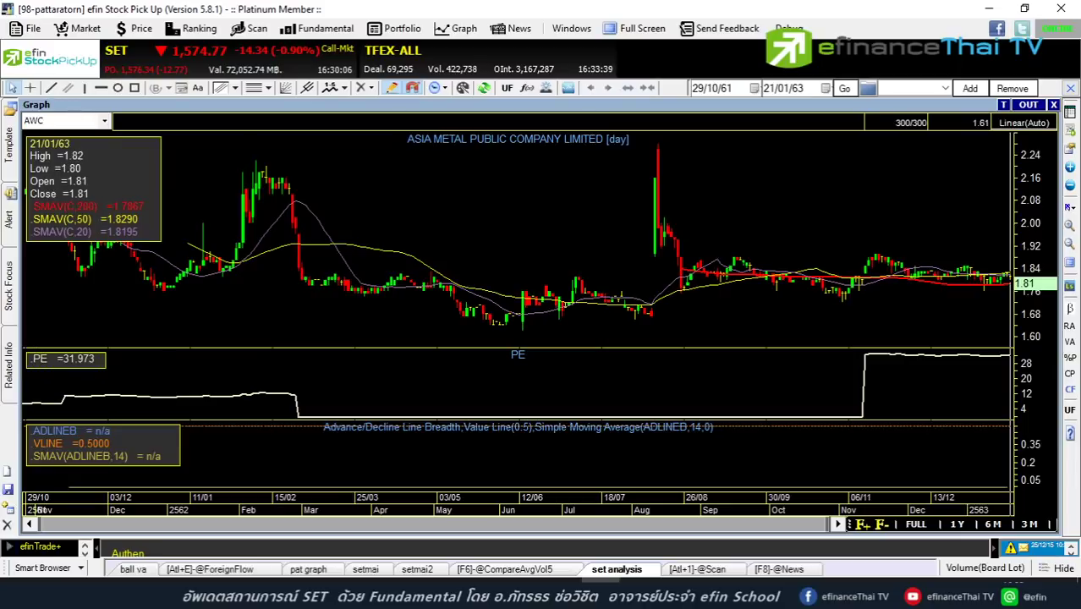
click(76, 121)
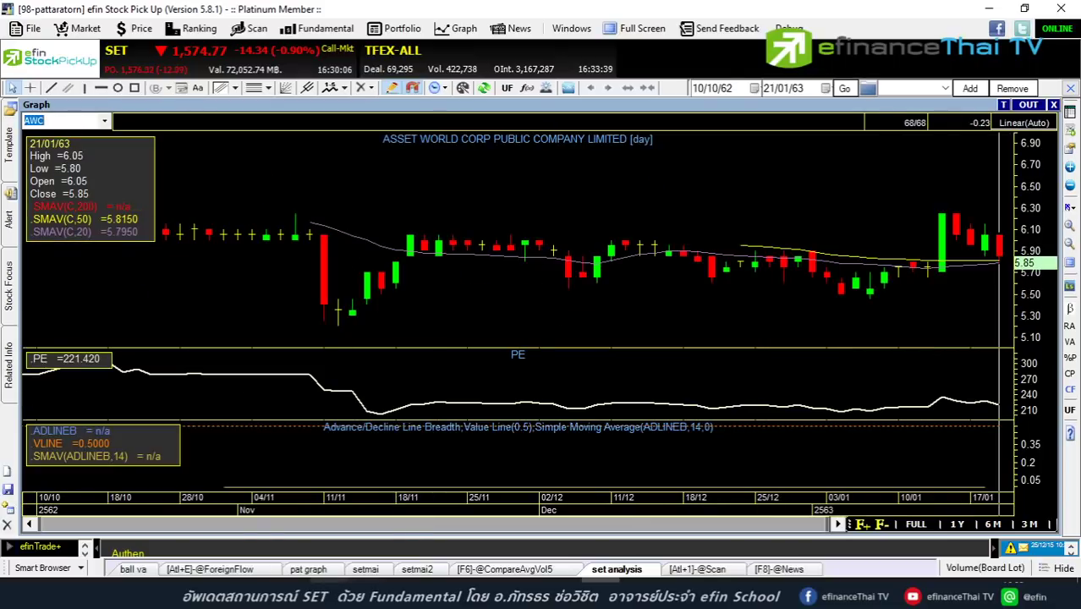
- Switch to Firefox, search Google for หุ้นทวงหนี้ and look through the results
click(330, 511)
click(665, 42)
text(s)
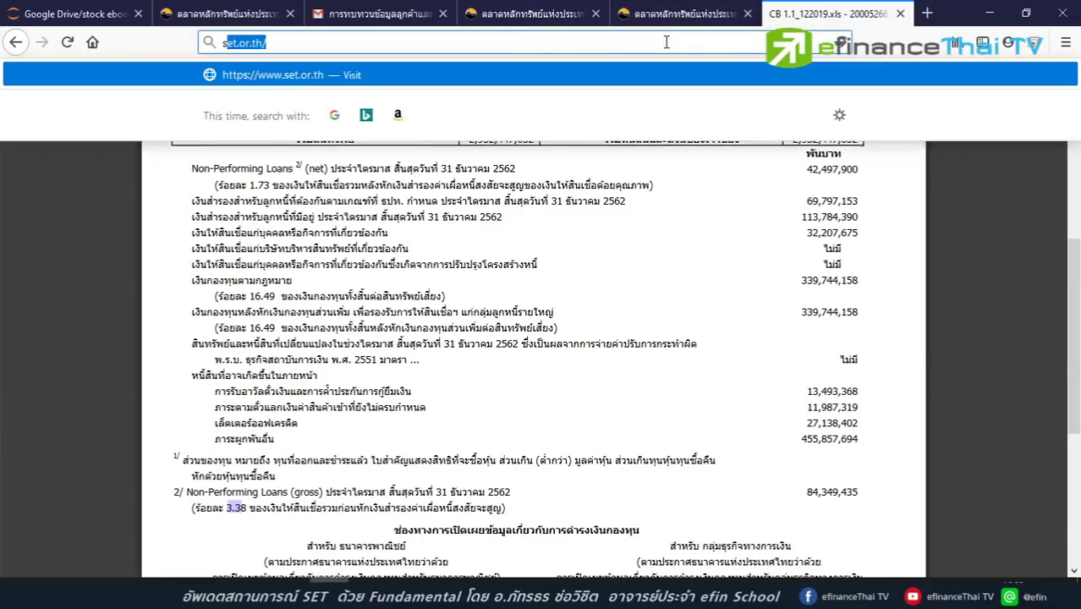
key(BackSpace)
text(หุ้นทวงห)
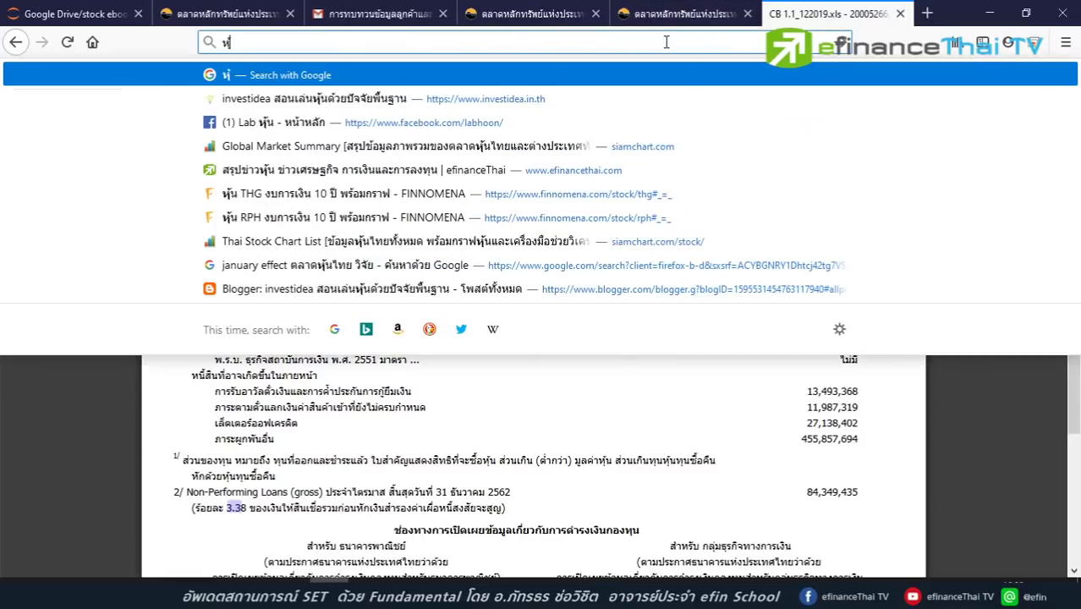
text(นี้)
key(Return)
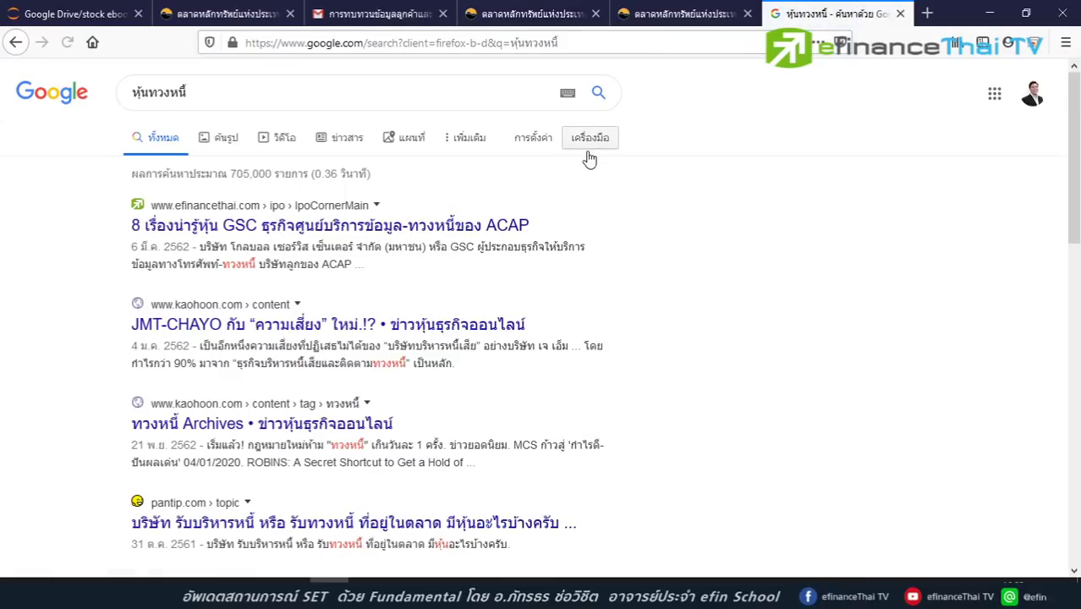
scroll(598, 210, down, 3)
scroll(599, 215, down, 2)
scroll(598, 223, down, 5)
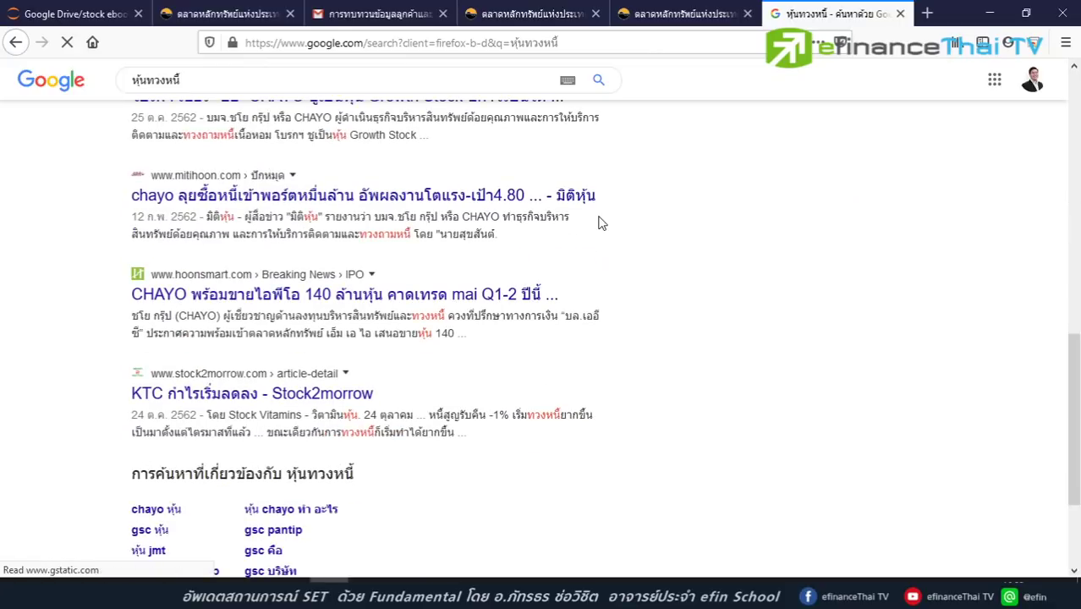
scroll(598, 223, up, 5)
scroll(598, 223, up, 5)
- Refine the Google search to หุ้นทวงหนี้ amc
click(278, 93)
click(278, 93)
text(ฟ)
key(BackSpace)
text(amc)
key(Return)
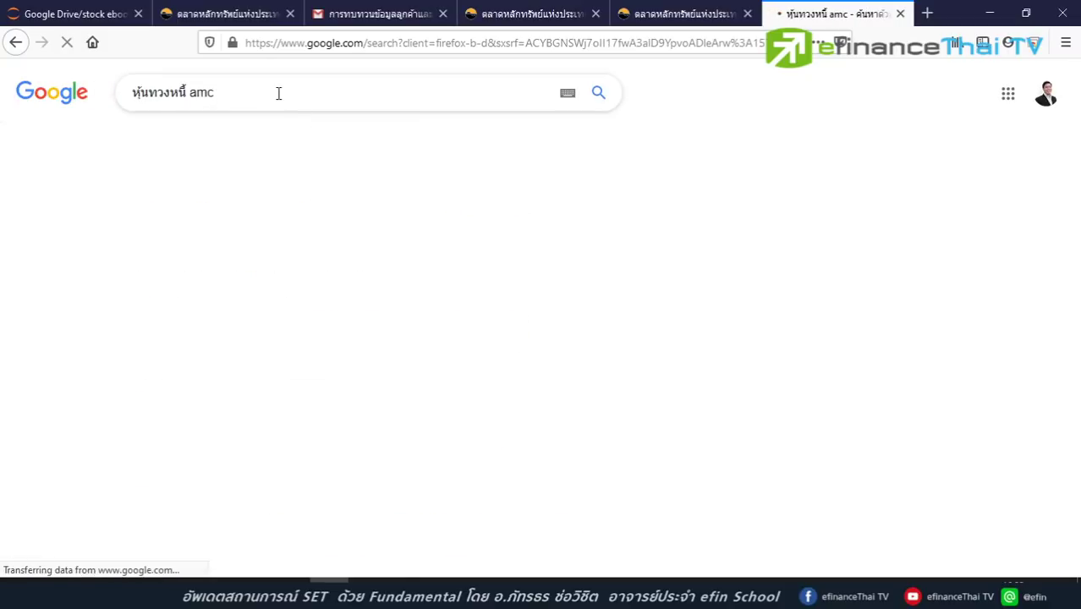
- Replace amc in the query with บริษัทบริหารสินทรัพย์, run the search and skim the results
click(278, 93)
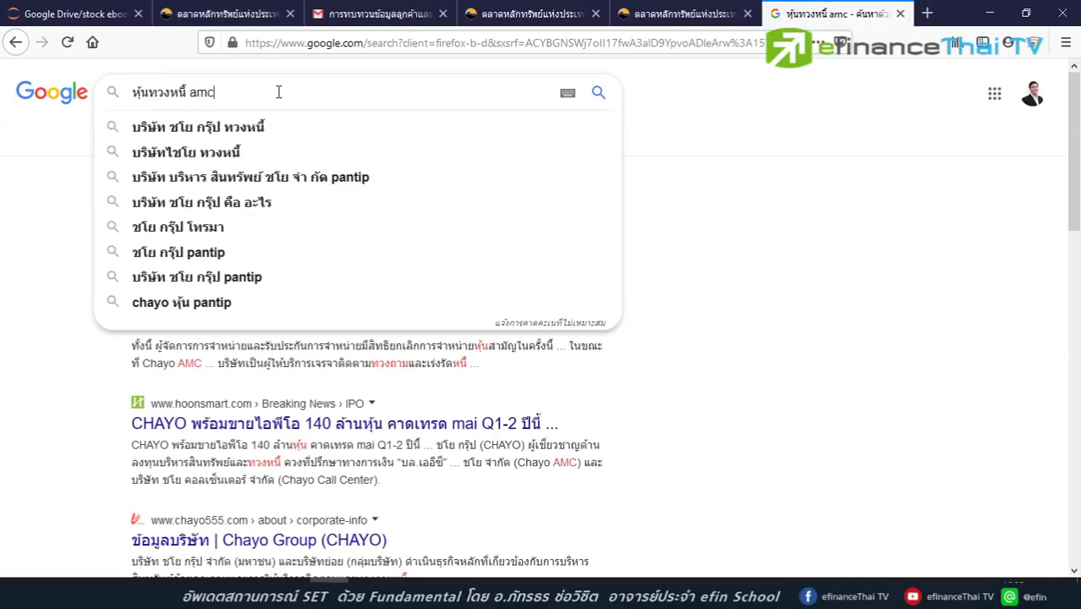
key(BackSpace)
key(BackSpace)
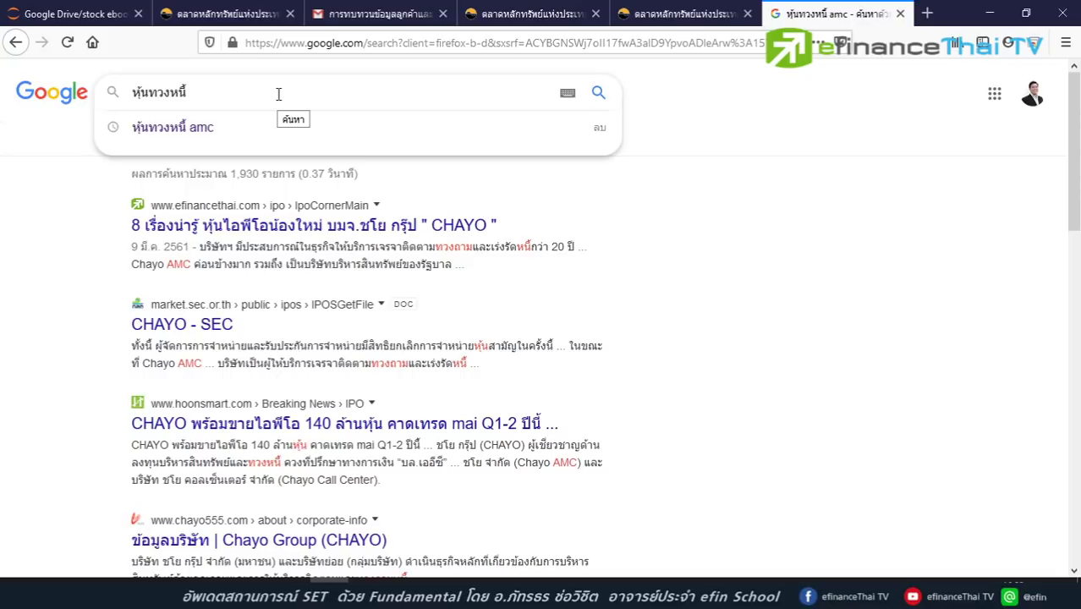
text(บริ)
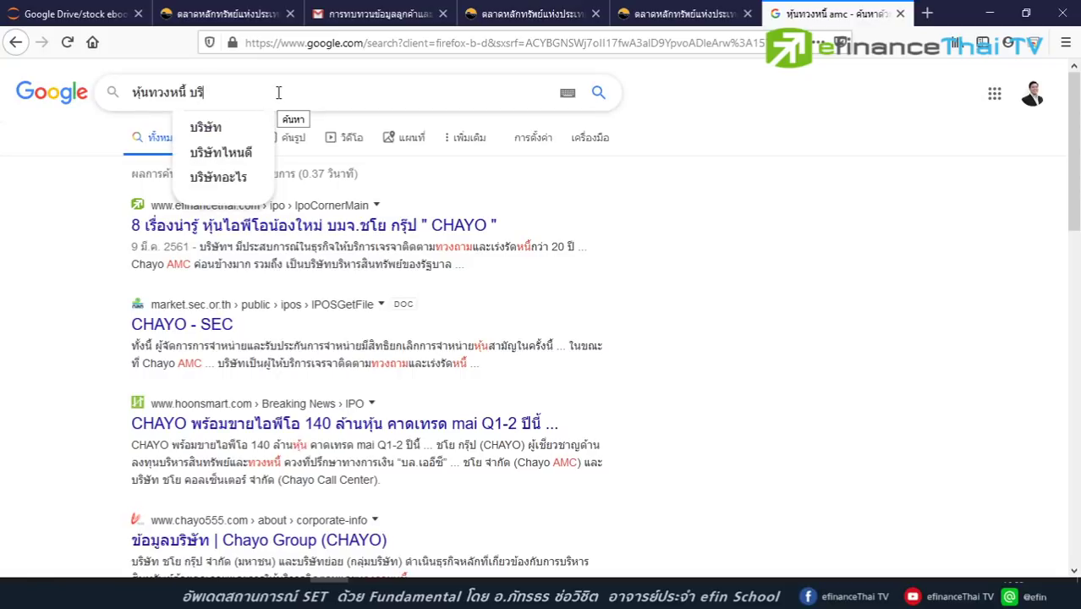
text(ษัทบ)
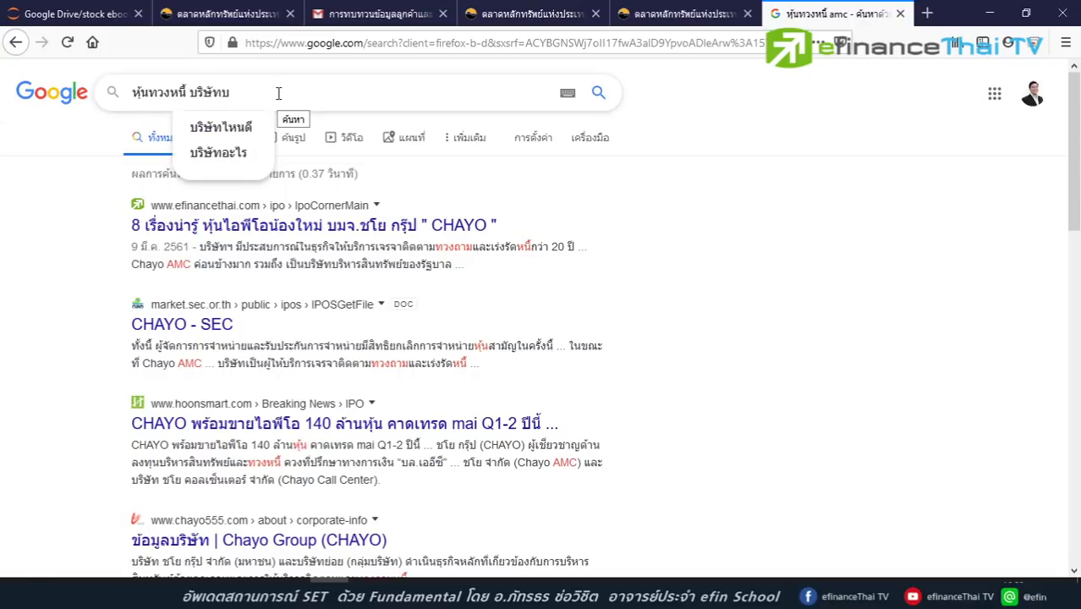
text(ริหารสินทรัพย)
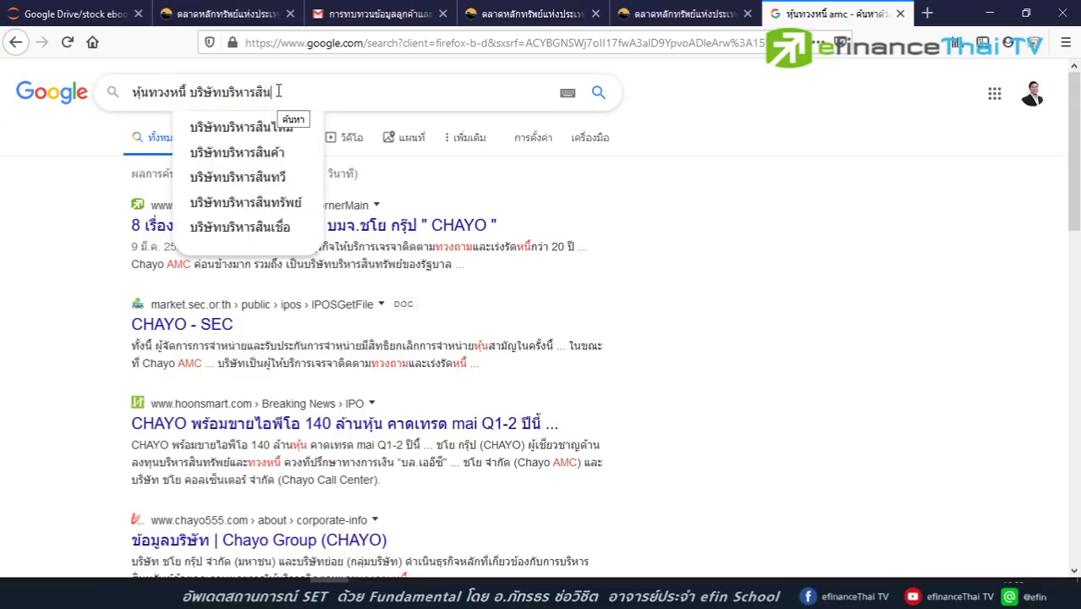
text(์)
key(Return)
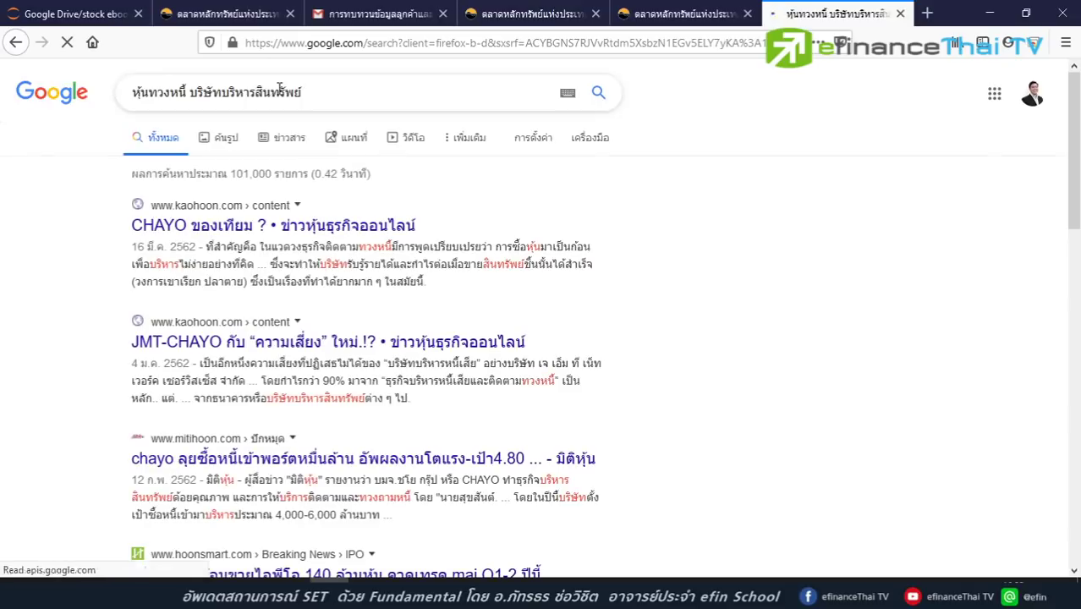
scroll(482, 200, down, 3)
scroll(490, 198, up, 3)
- Remove หุ้นทวงหนี้ from the query and search Google for บริษัทบริหารสินทรัพย์ ipo
click(195, 93)
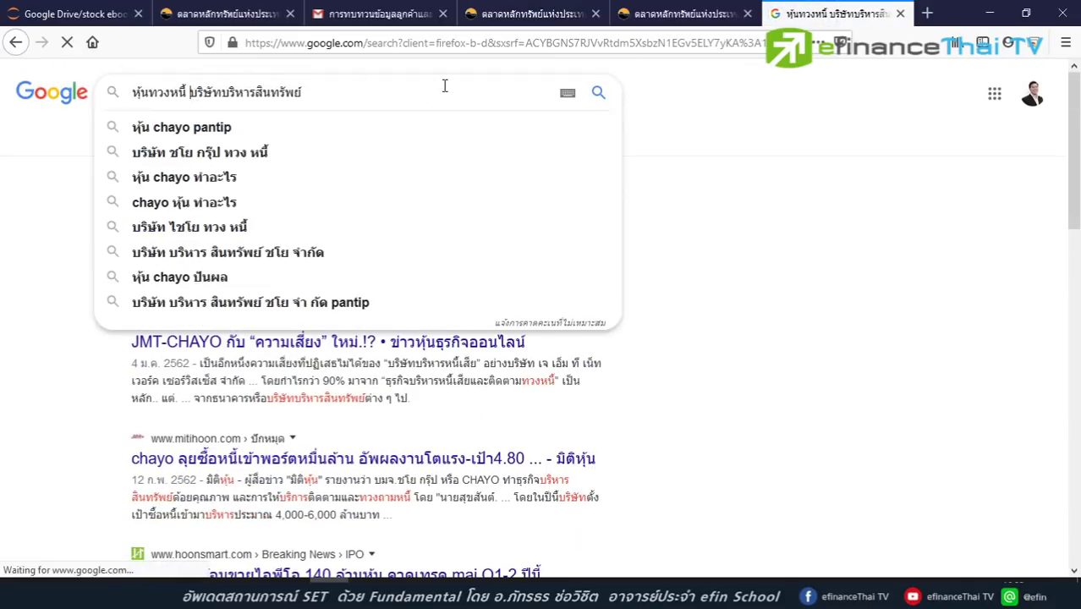
key(Escape)
key(BackSpace)
key(BackSpace)
key(BackSpace)
key(BackSpace)
key(BackSpace)
key(BackSpace)
key(BackSpace)
key(BackSpace)
key(BackSpace)
key(BackSpace)
key(BackSpace)
key(BackSpace)
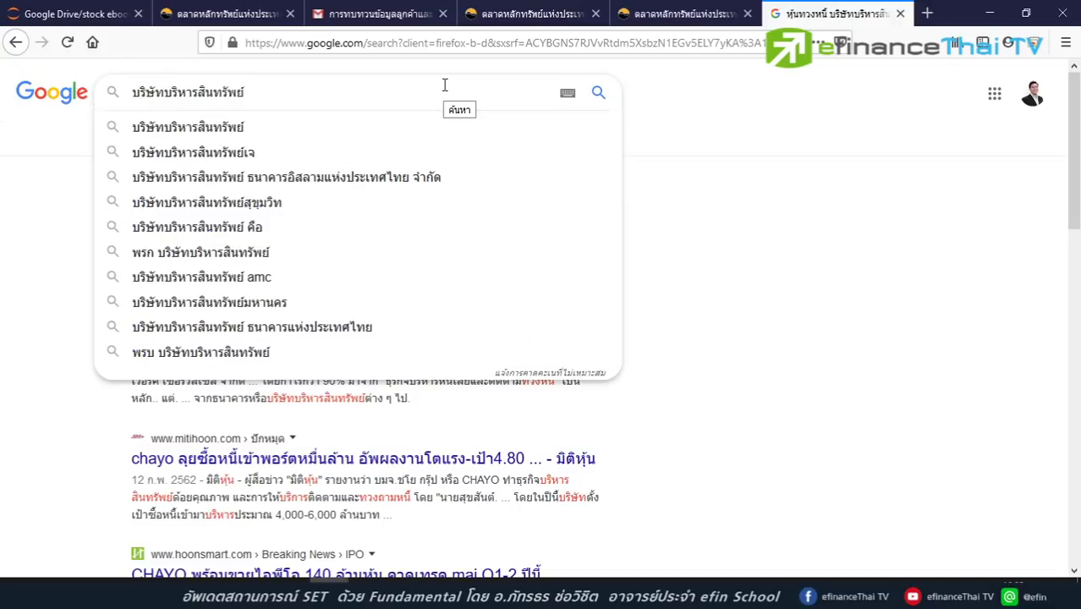
text(ipo)
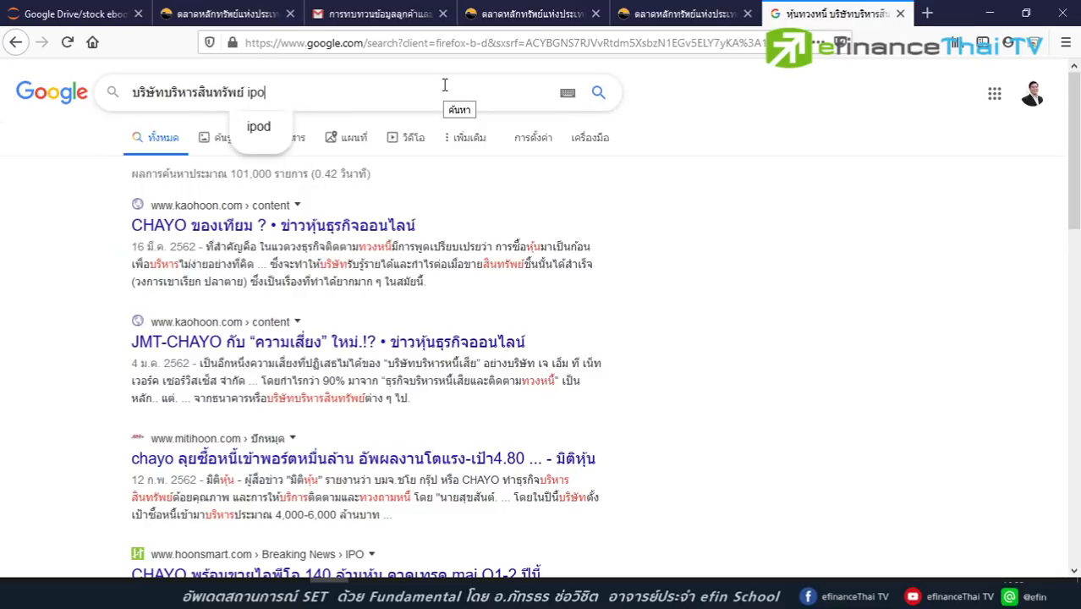
key(Return)
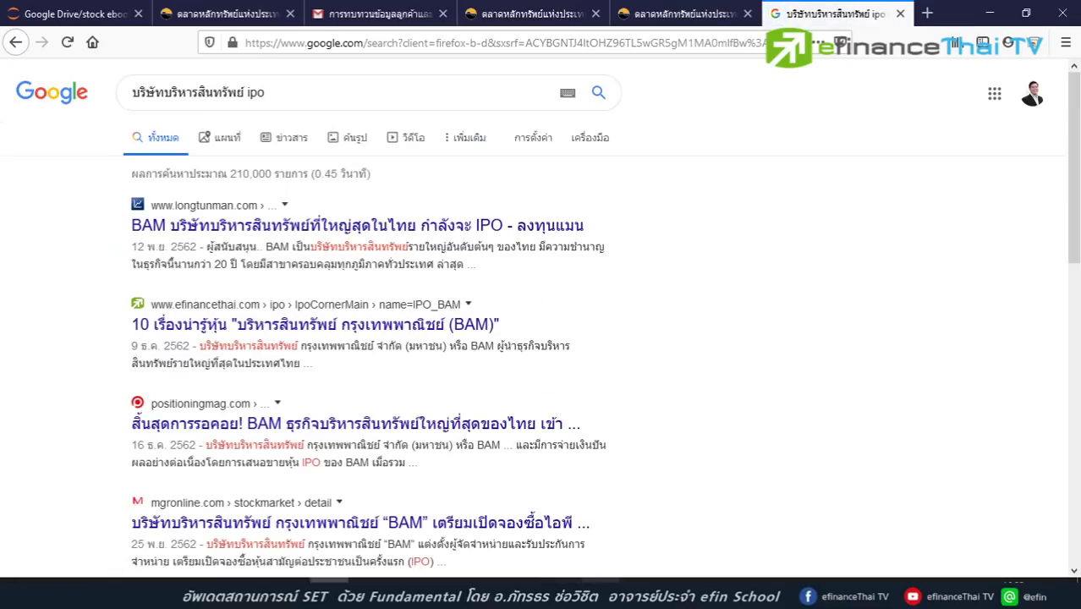
- Switch to efin Stock Pick Up, load the BAM chart and compare its price and PE on 24/12/62 and 21/01/63
mouse_move(600, 582)
click(600, 520)
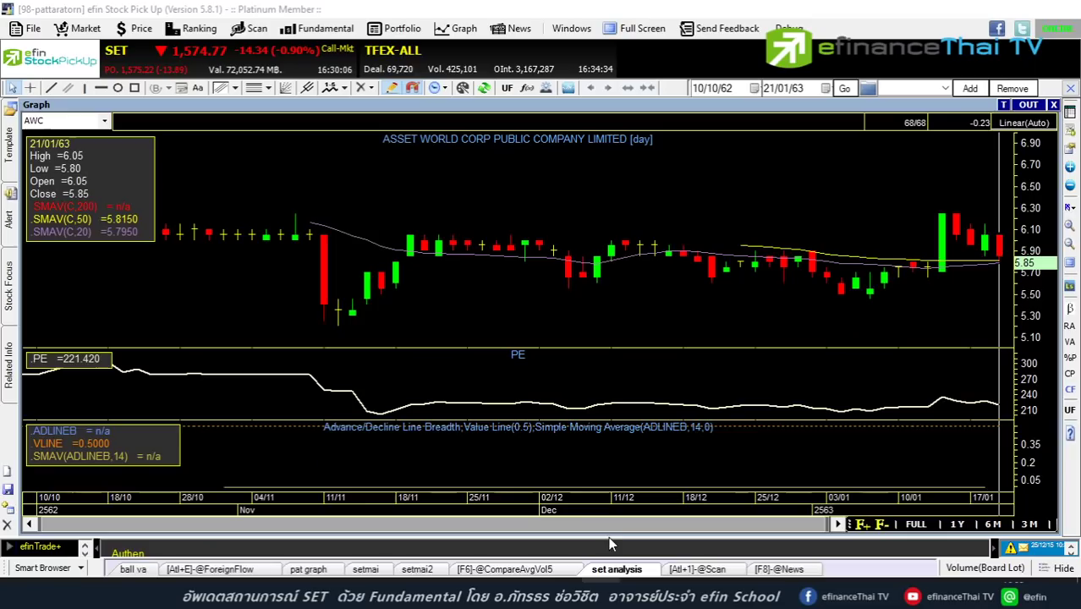
text(am)
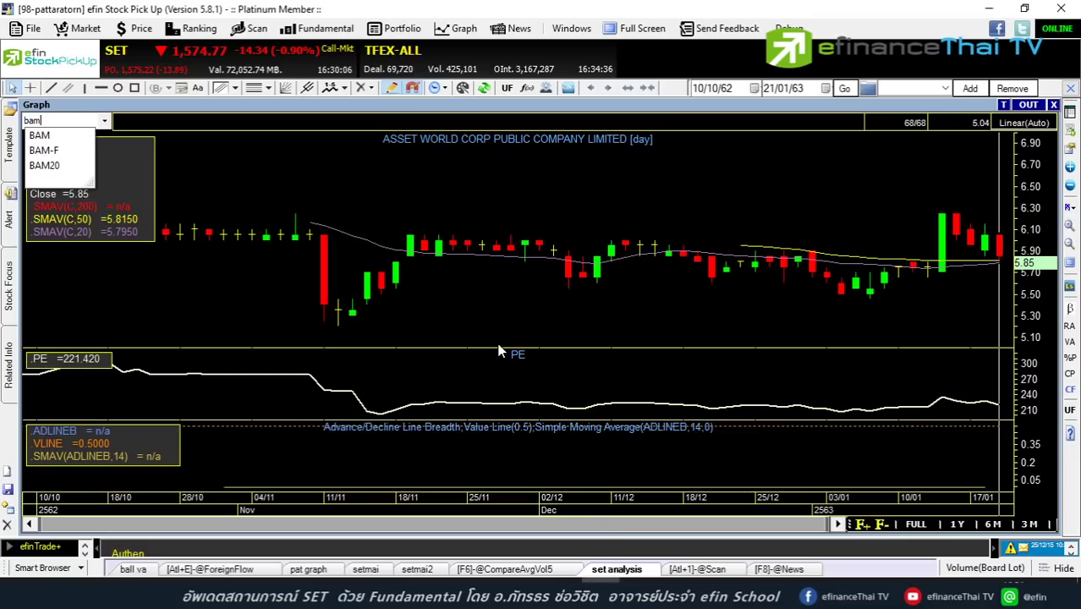
key(Return)
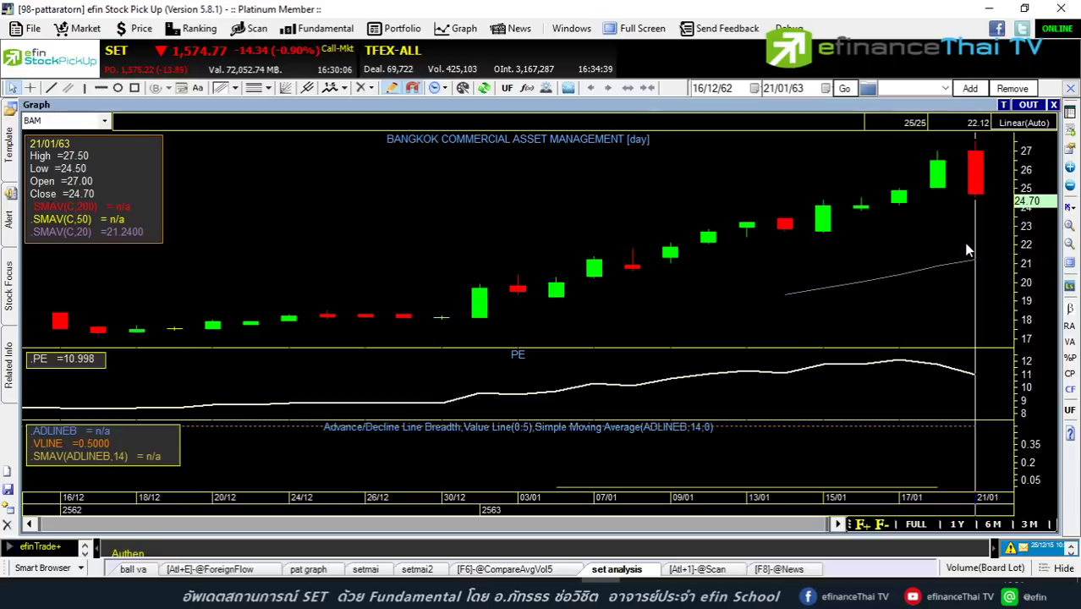
click(289, 321)
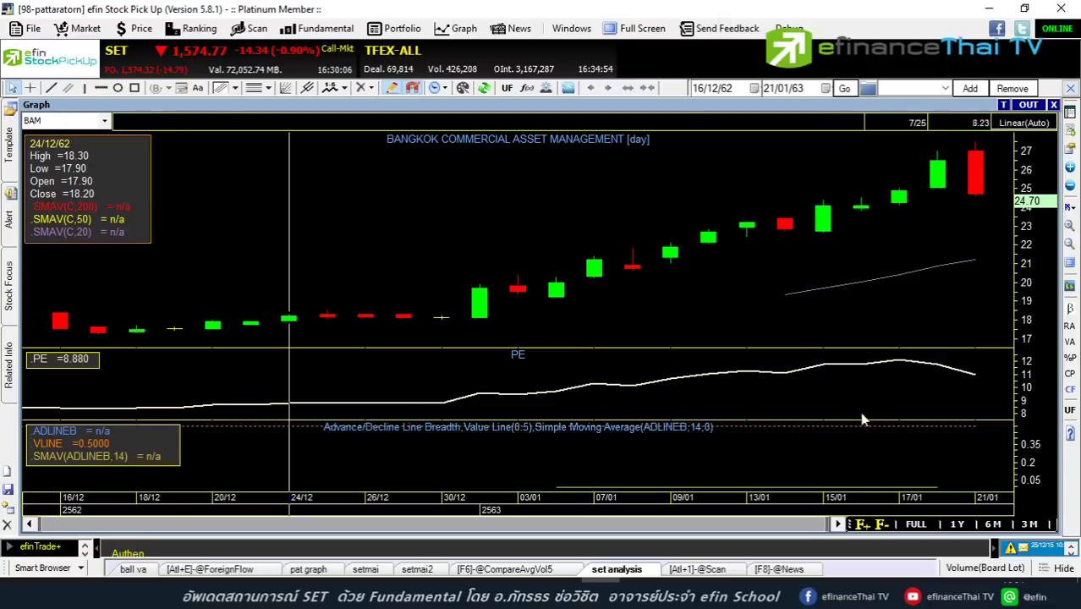
click(976, 388)
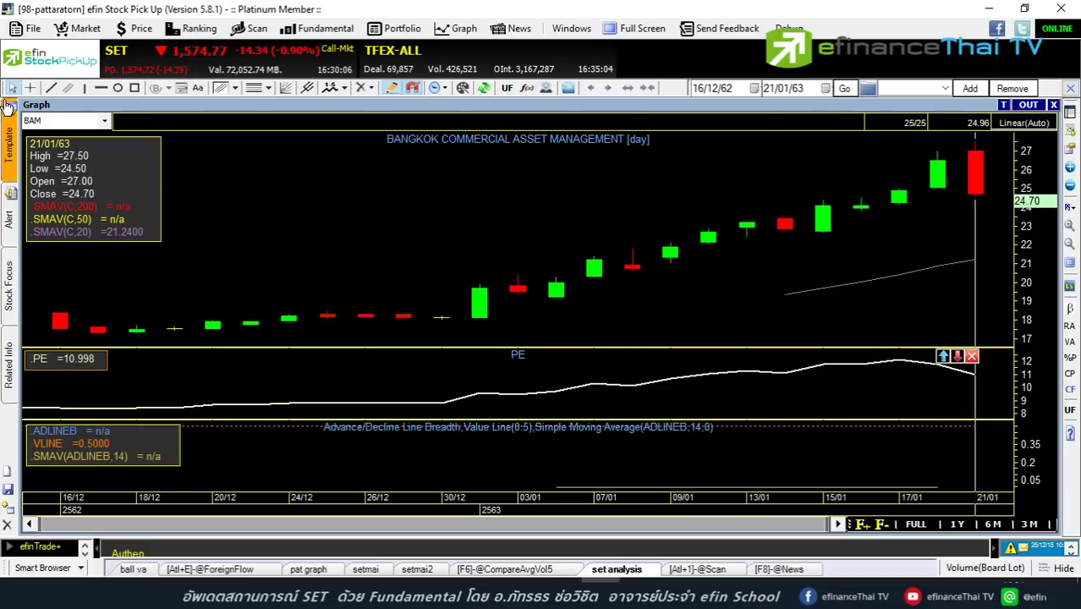
- Load the JMT chart to view its daily price and PE
click(64, 121)
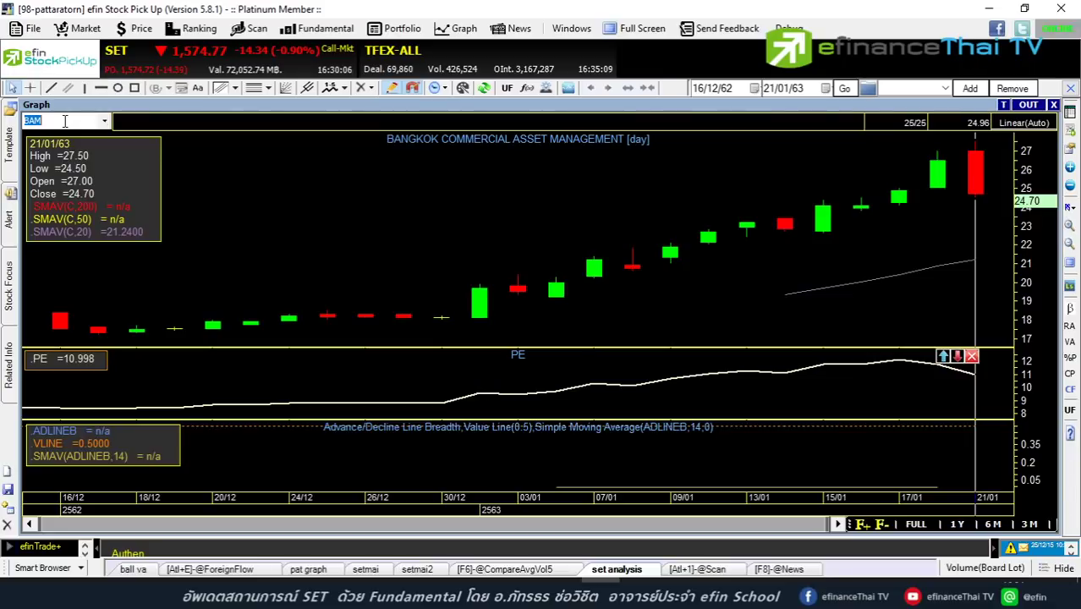
text(JMT)
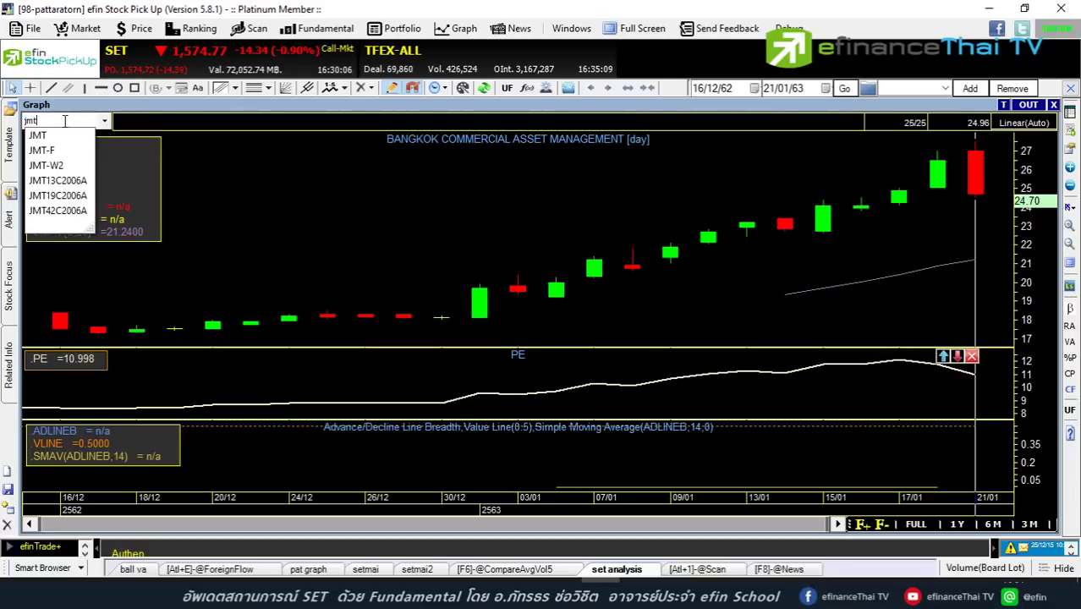
key(Return)
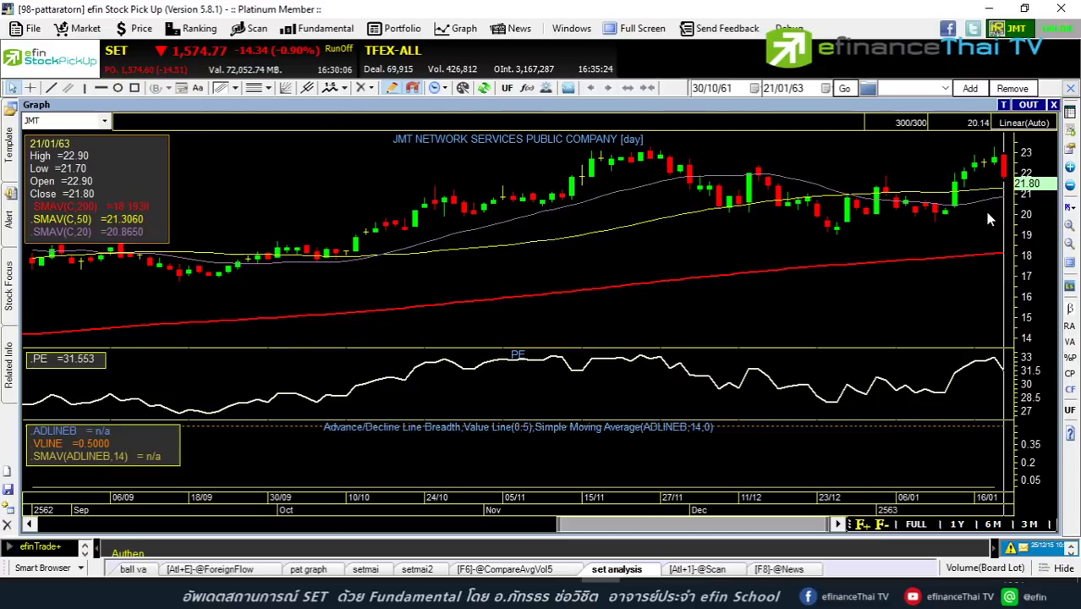
- Load the CHAYO chart to view its daily price and PE
click(64, 121)
text(CHAYO)
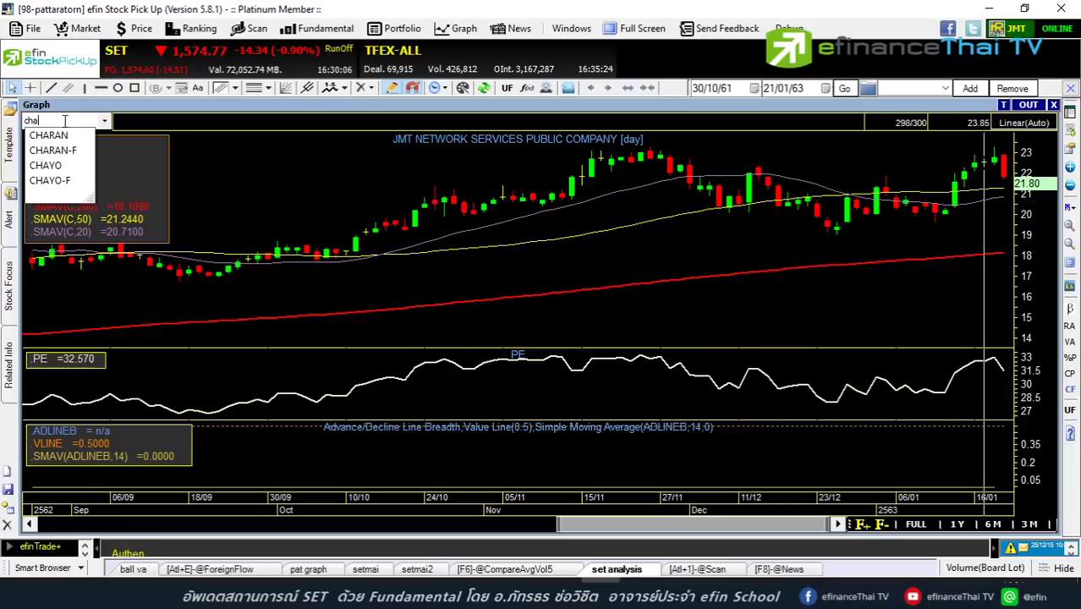
key(Return)
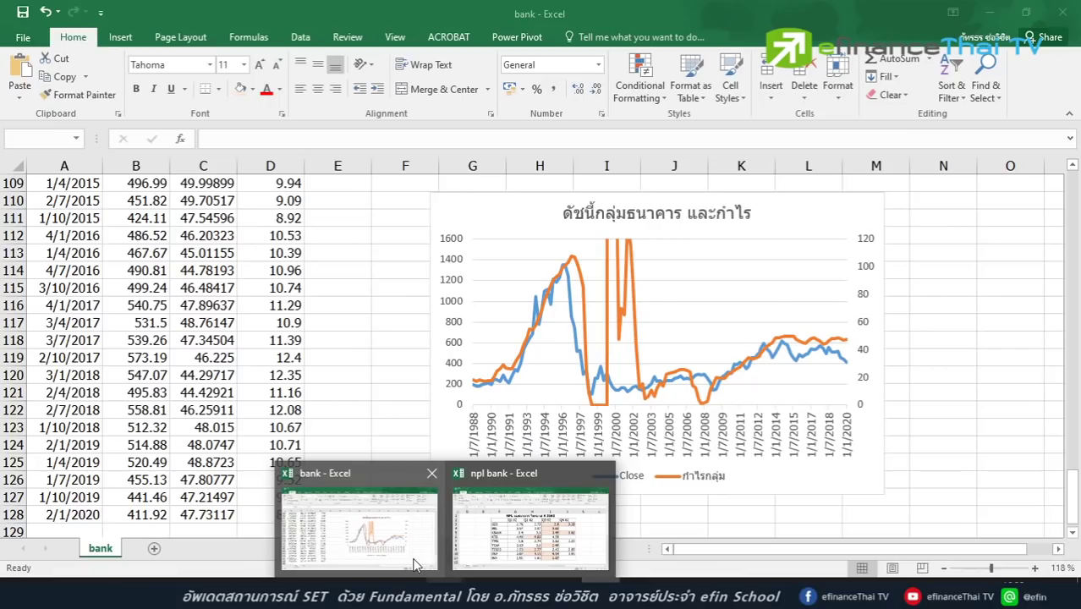
- Review the ดัชนีกลุ่มธนาคาร และกำไร chart in the bank workbook in Excel and return to efin Stock Pick Up
click(364, 508)
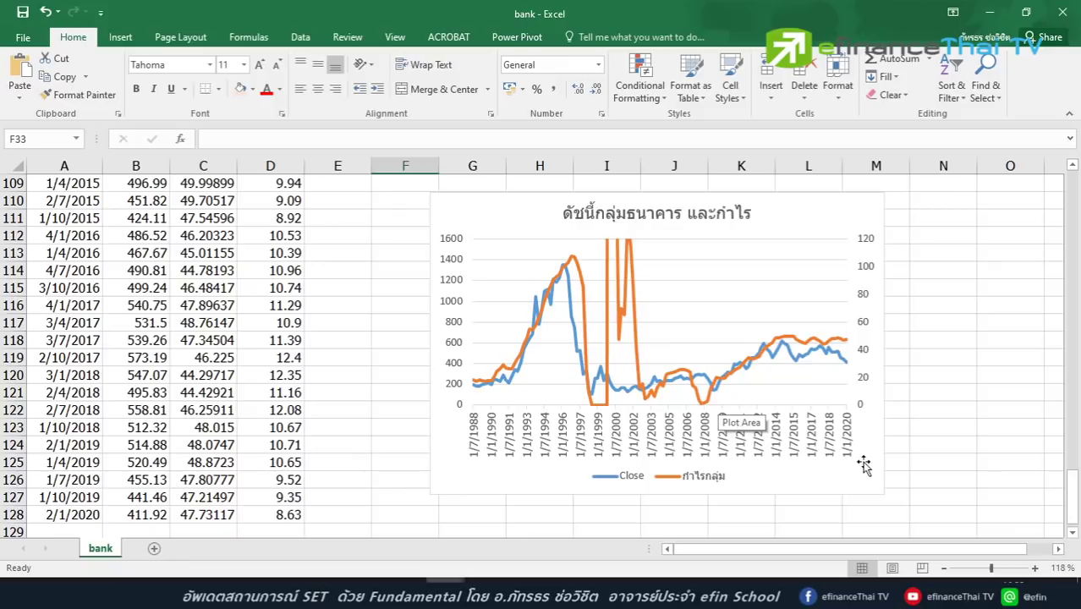
click(958, 371)
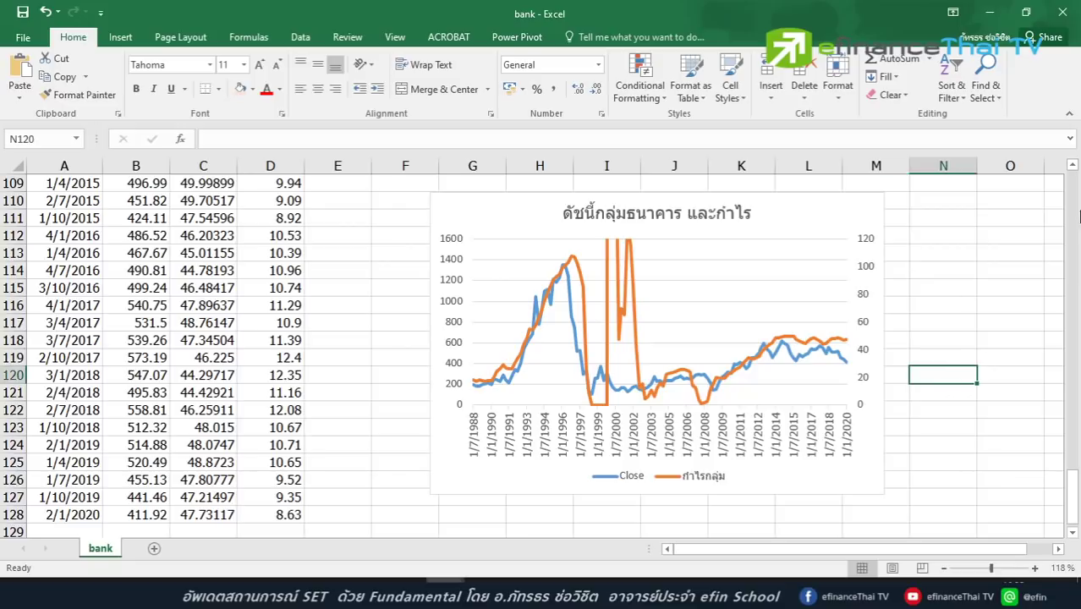
key(alt+Tab)
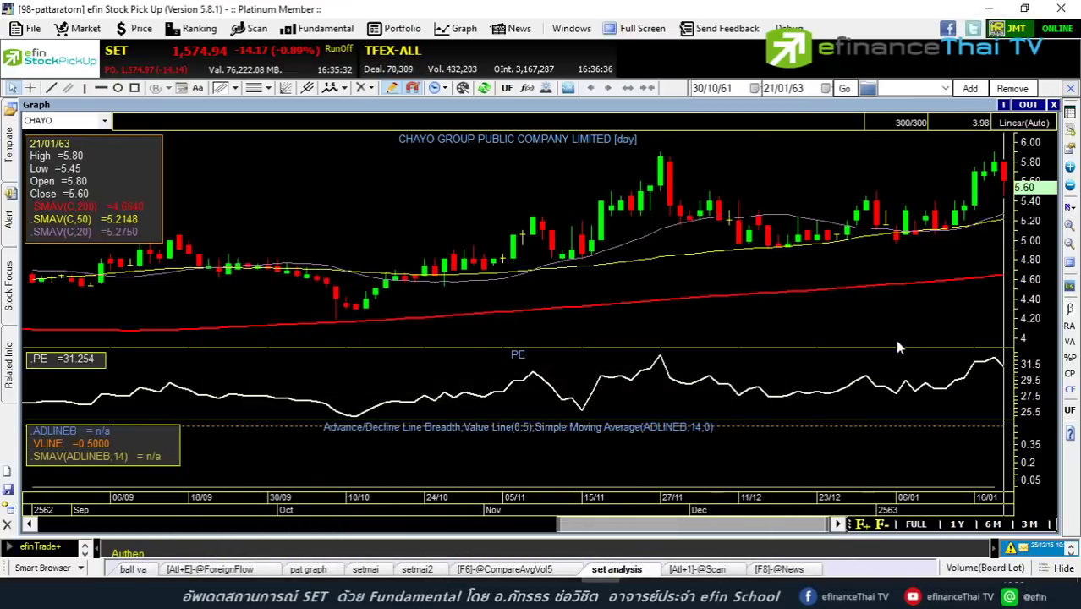